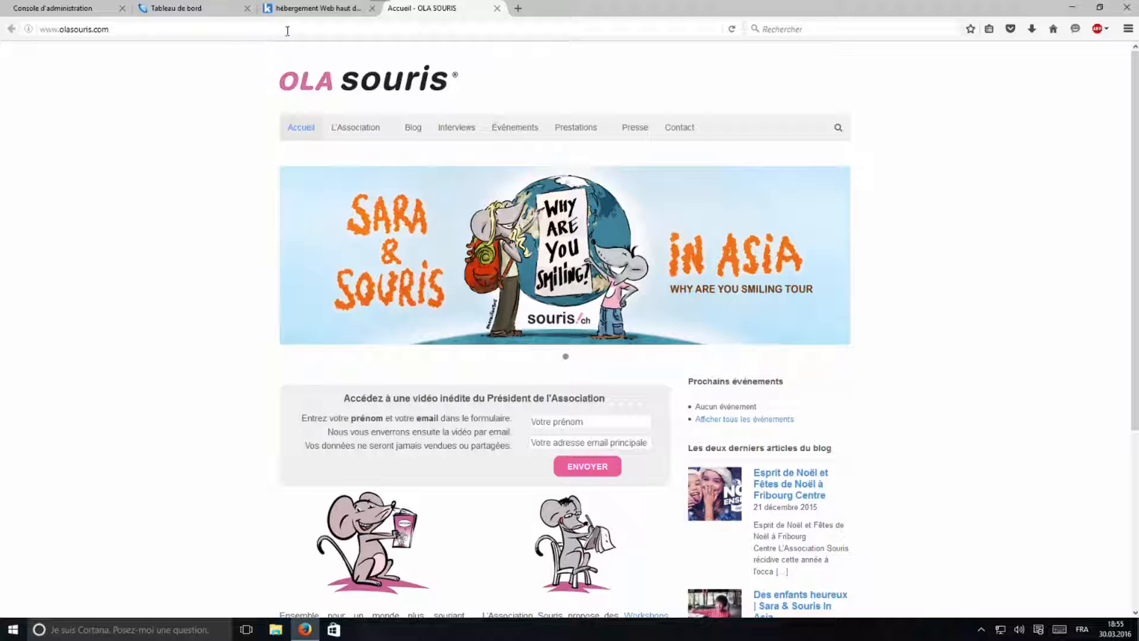
Open the Infomaniak site, go to Connexion/Inscription, and reach the Association souris admin dashboard
click(308, 17)
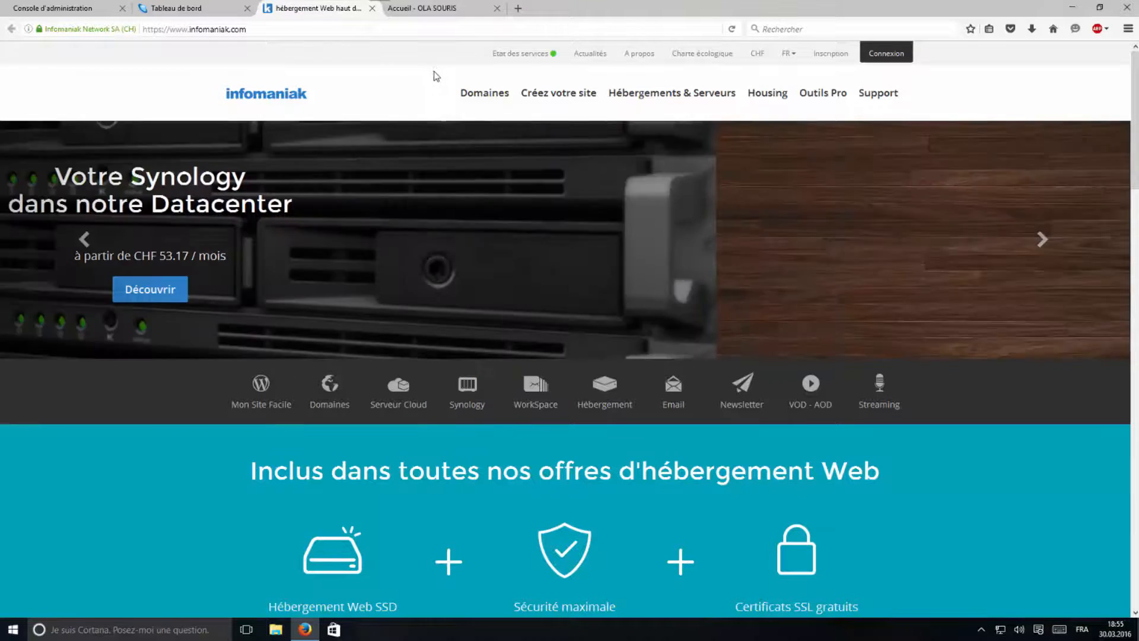
mouse_move(547, 87)
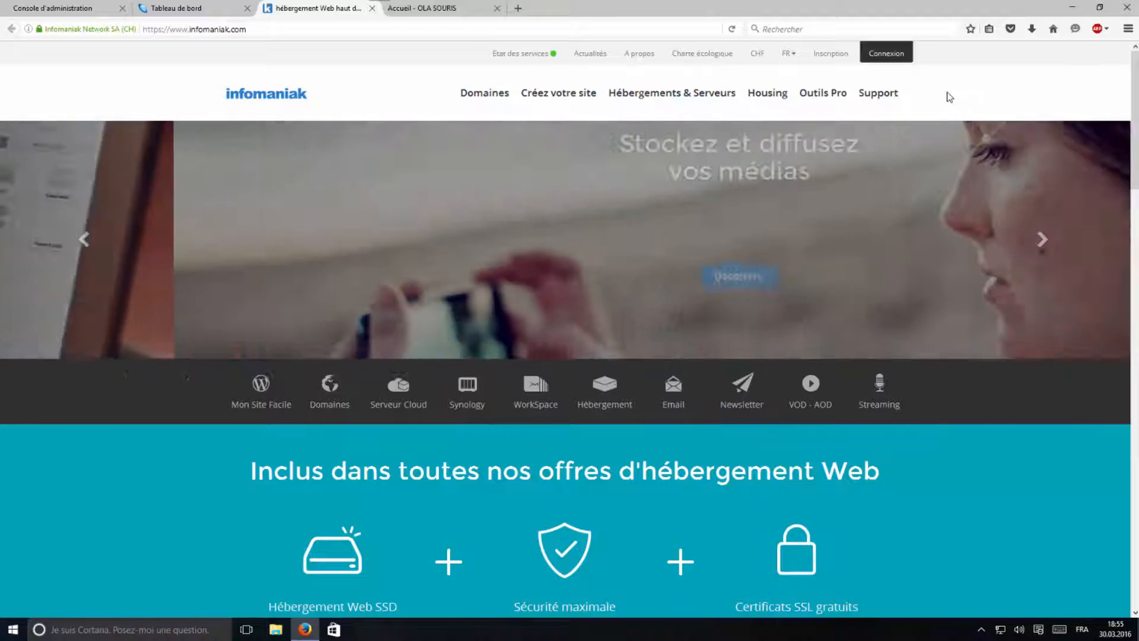
click(834, 54)
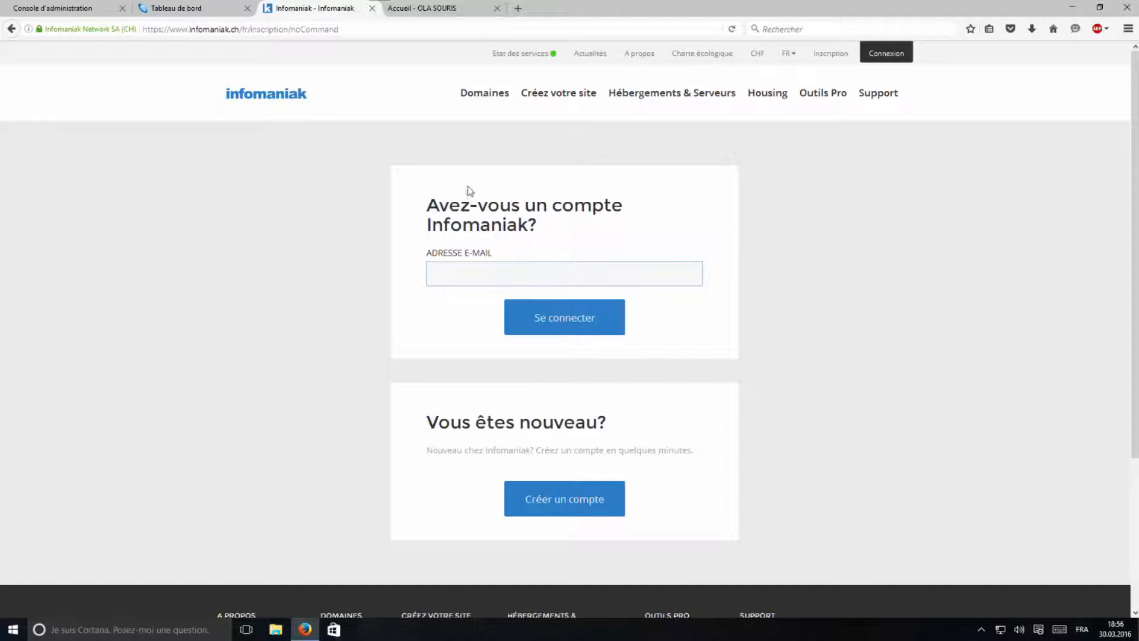
click(177, 7)
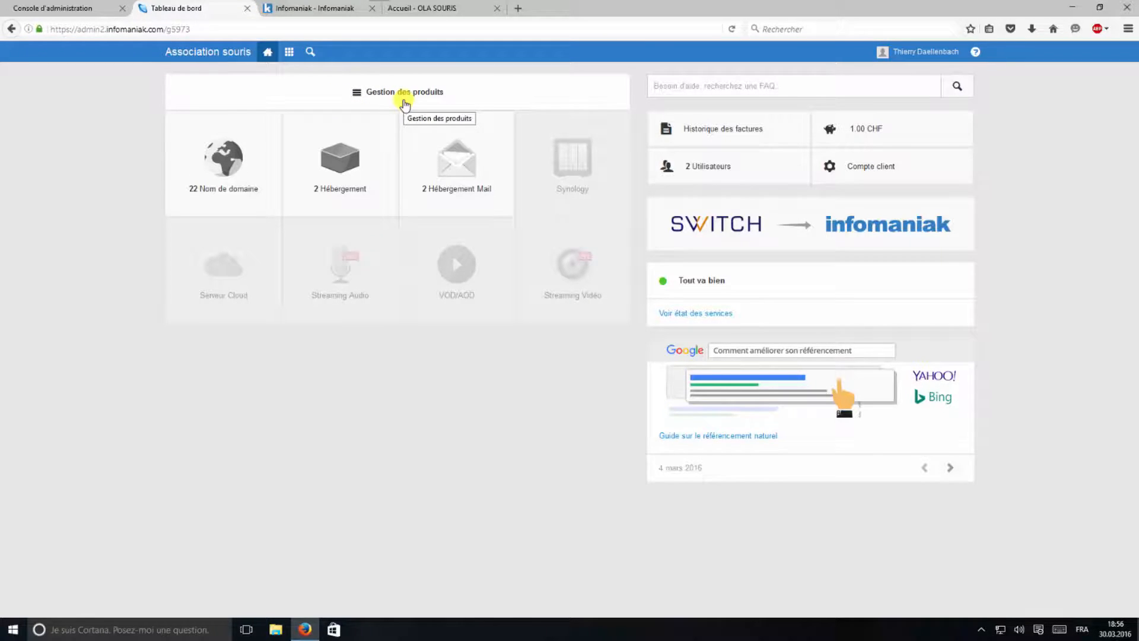
click(405, 105)
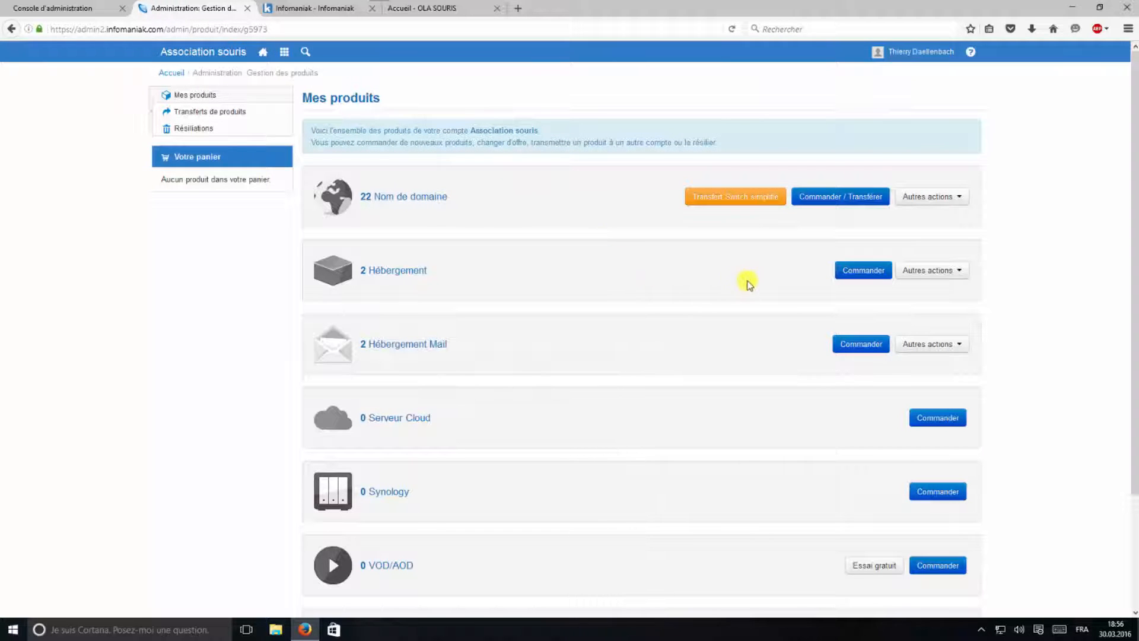
Choose 'Import de l'ancienne console' from the Hébergement row's Autres actions menu
click(955, 273)
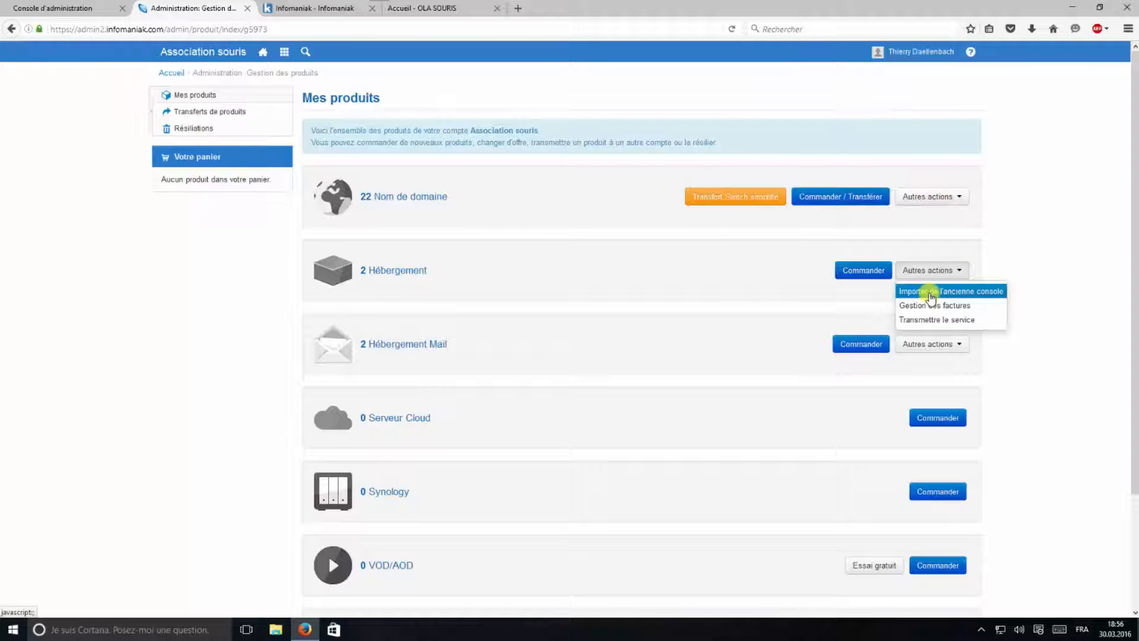
click(931, 291)
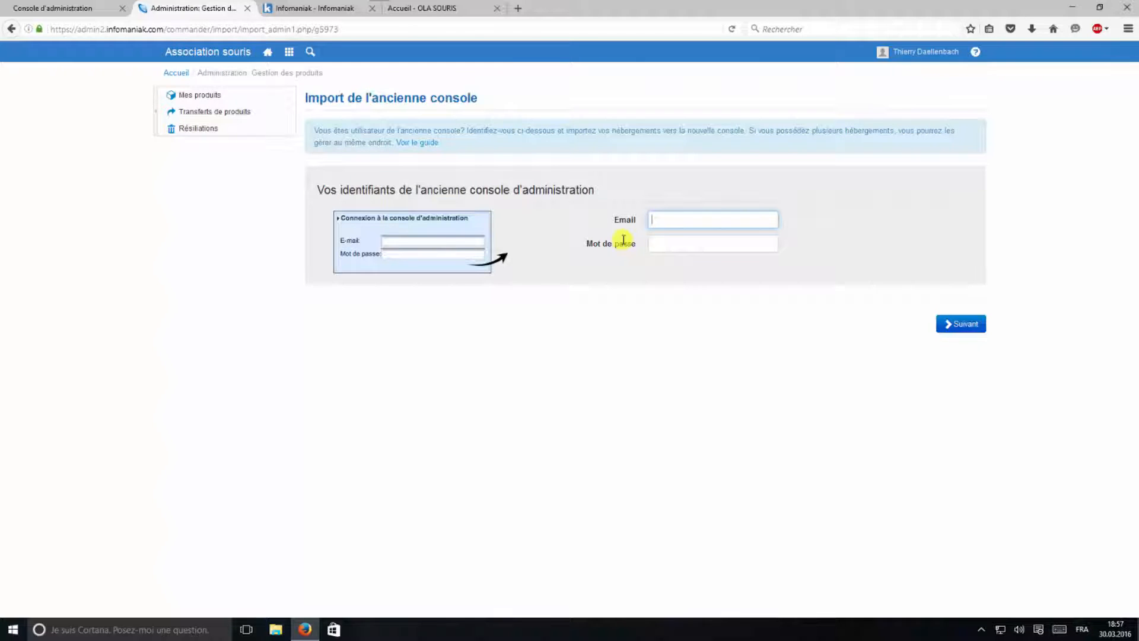
click(57, 9)
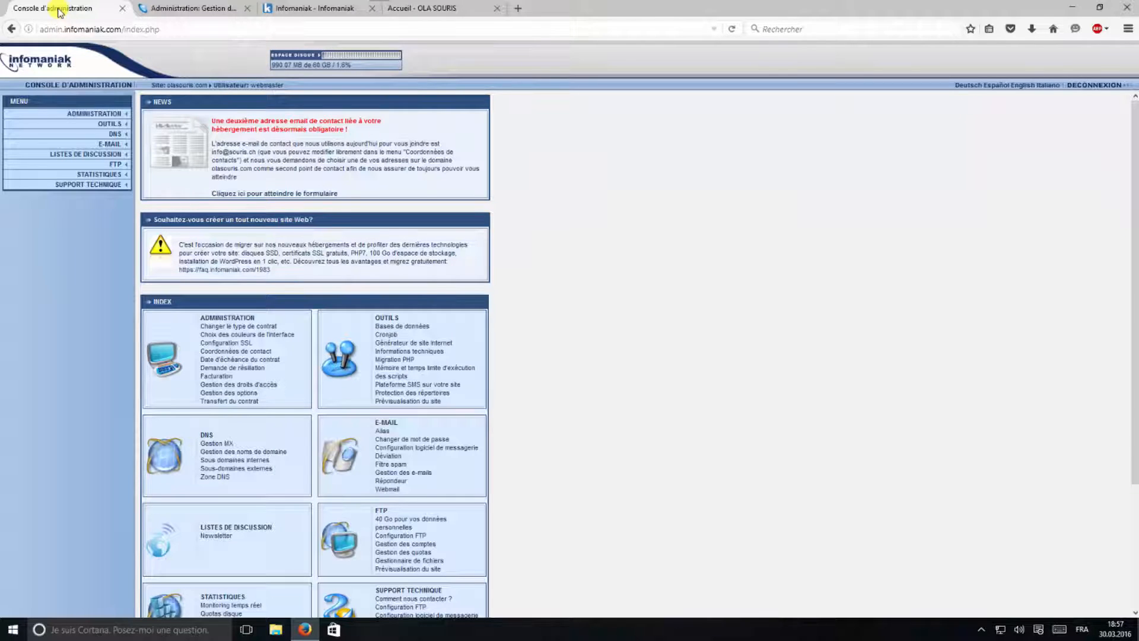
Sign in to the old console with its login e-mail and the pasted password
click(178, 16)
click(660, 222)
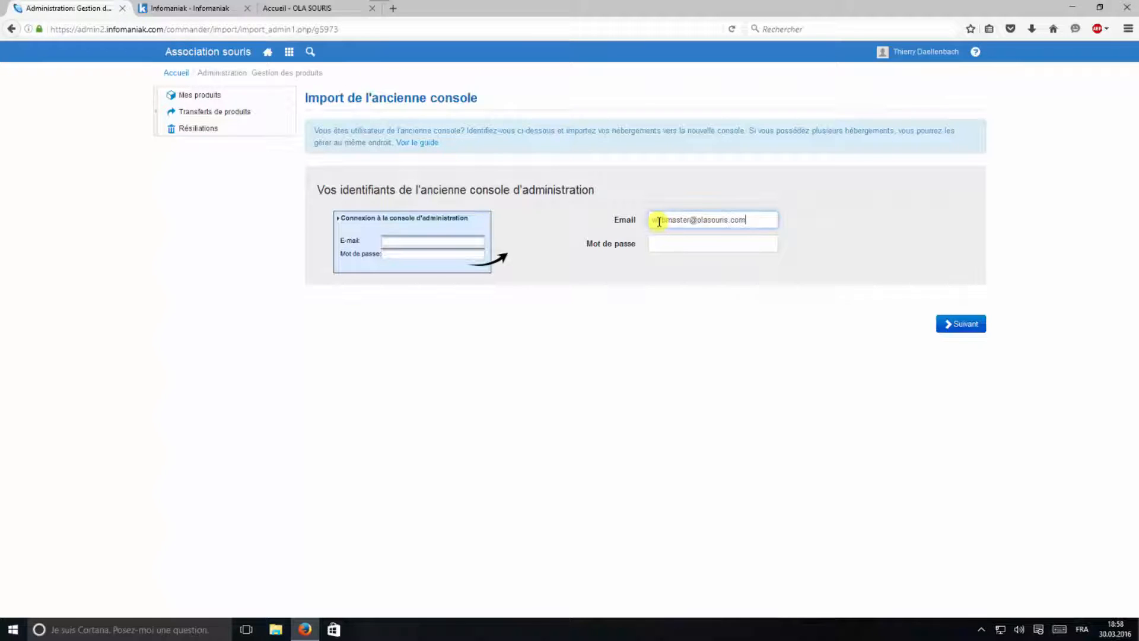
right_click(663, 240)
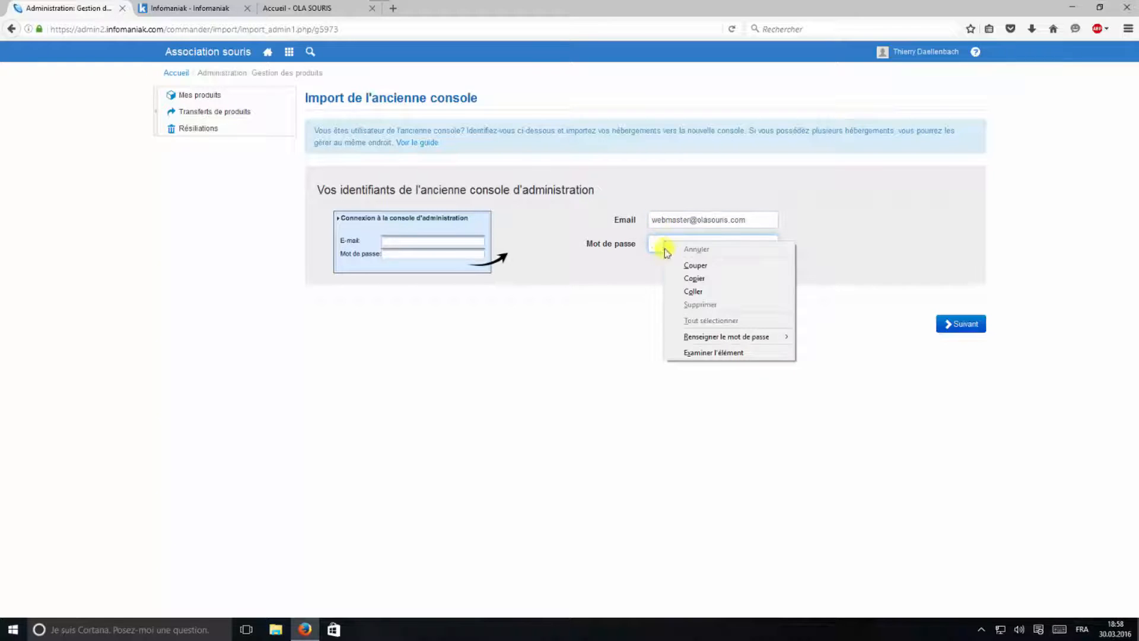
click(689, 290)
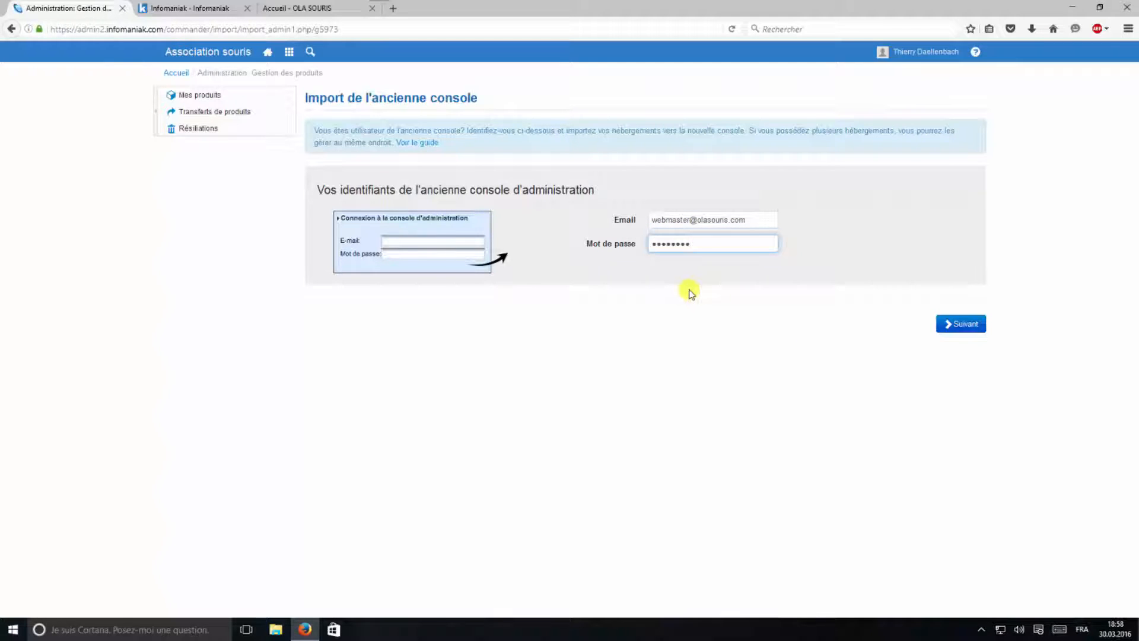
click(973, 325)
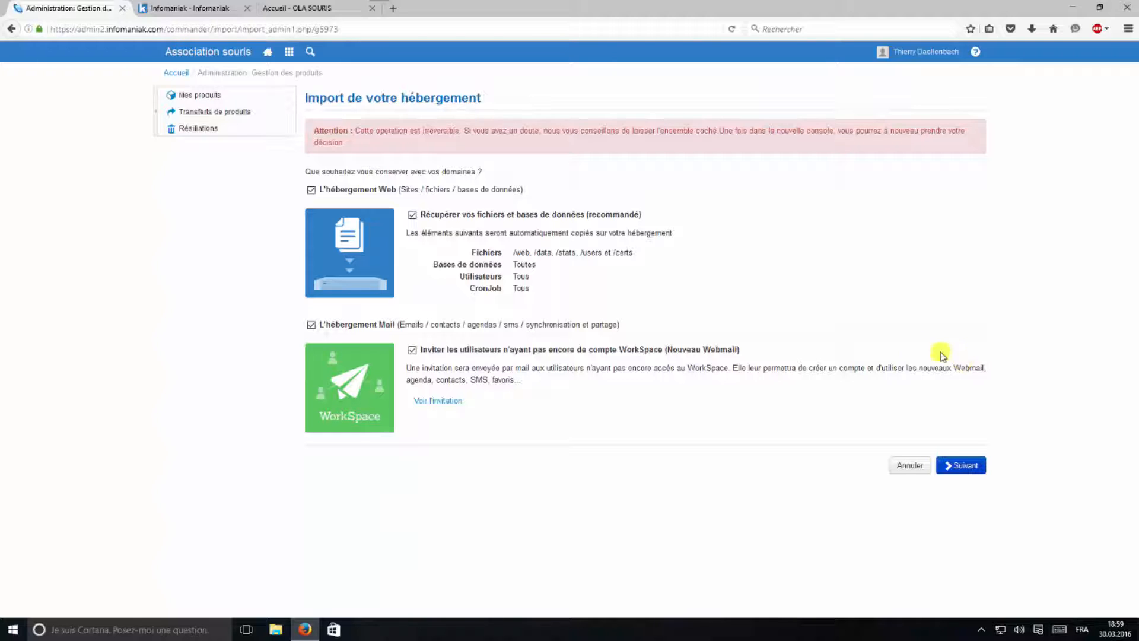
Keep L'hébergement Web ticked after viewing its untick warning, then continue past the import options
click(310, 191)
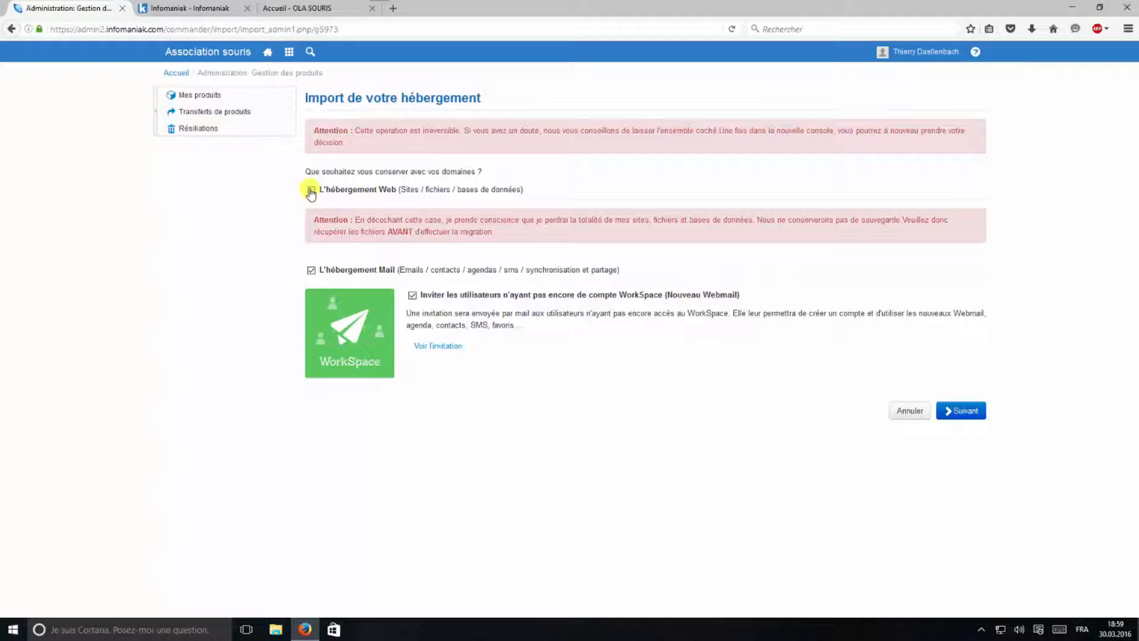
click(310, 191)
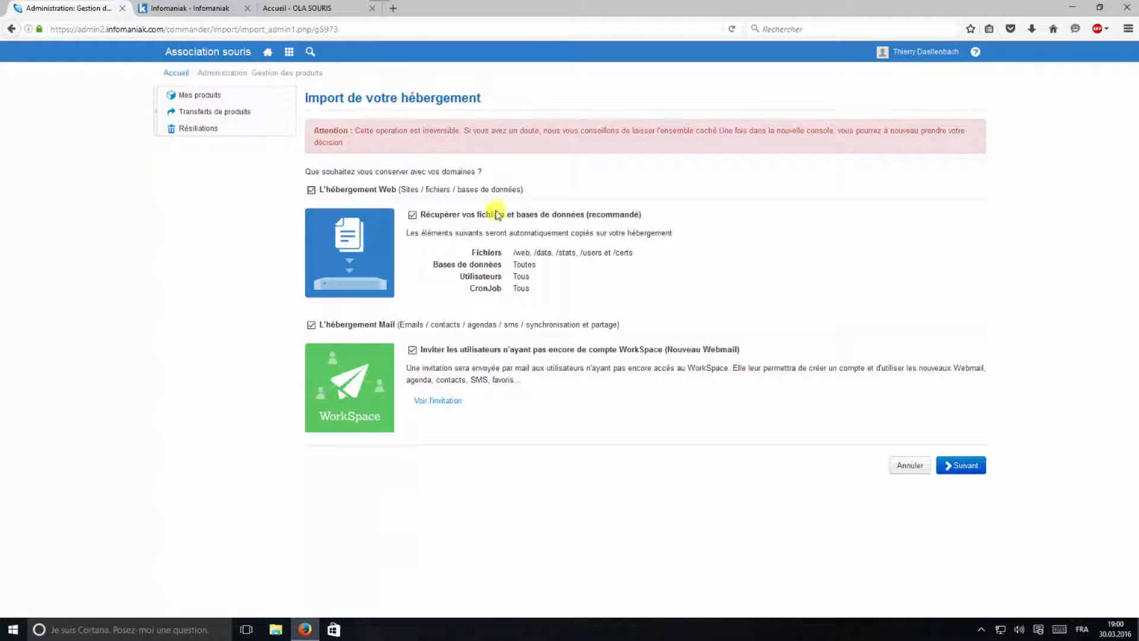
click(300, 9)
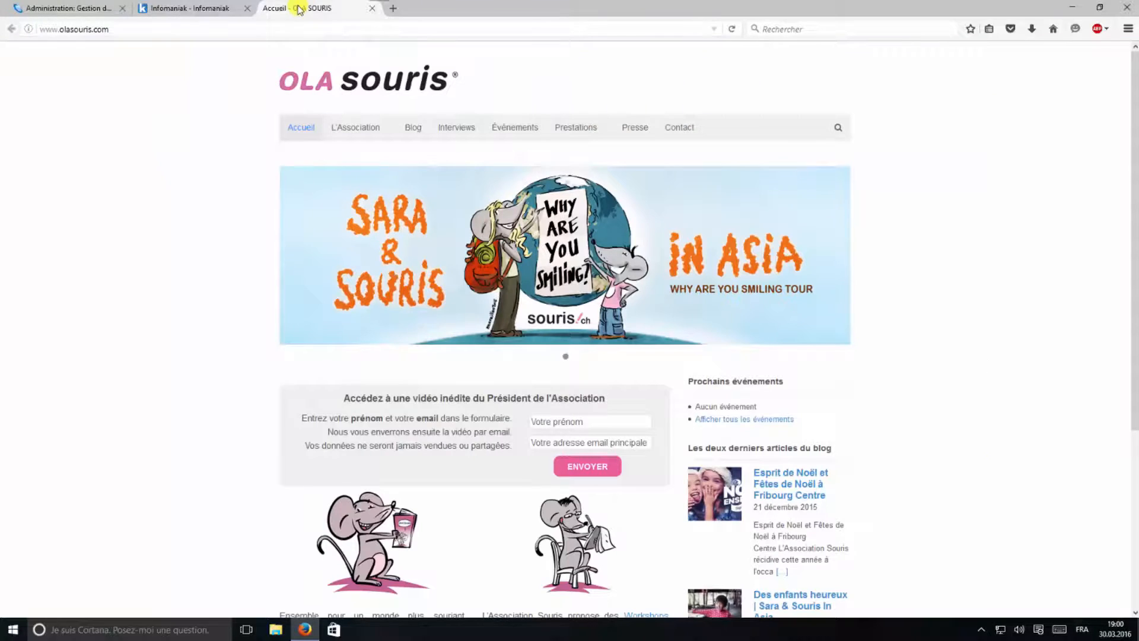
click(74, 9)
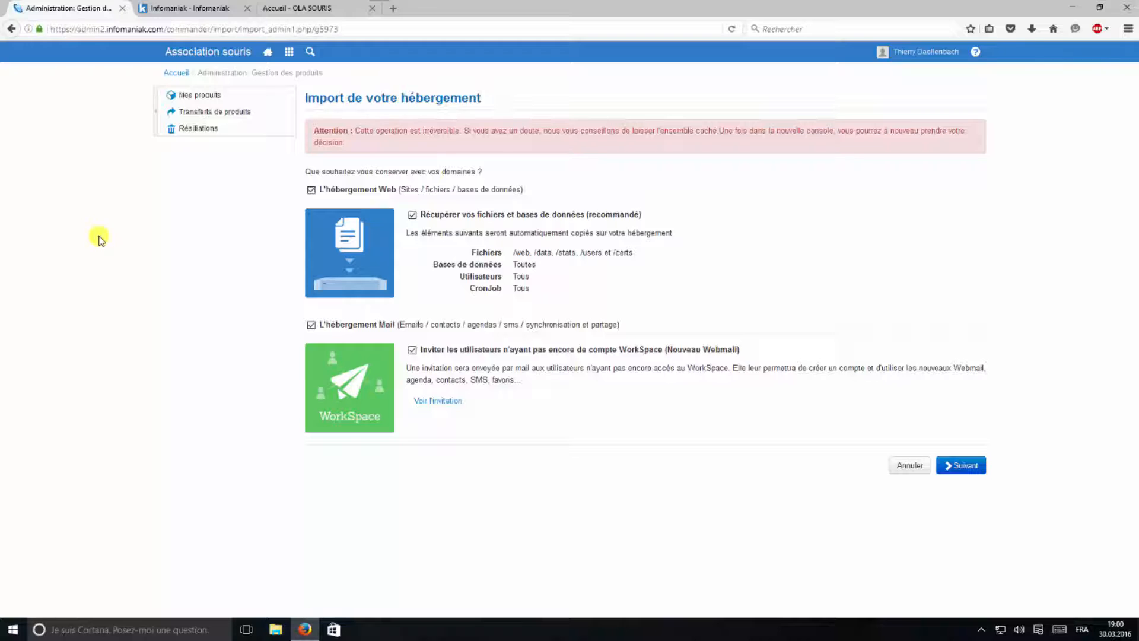
click(970, 471)
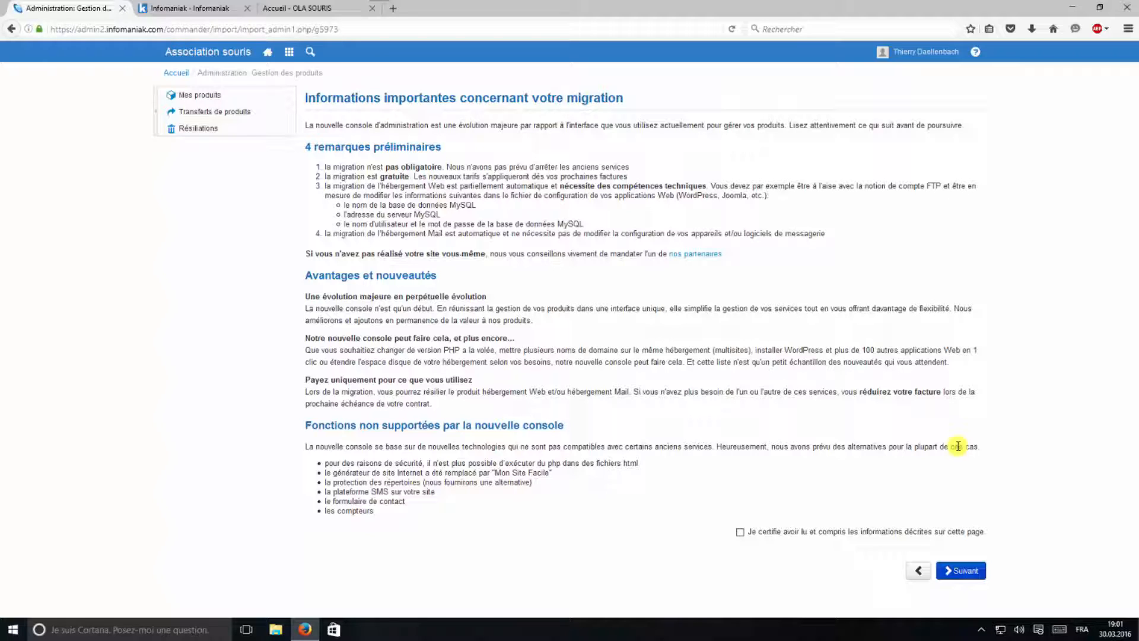
Tick the 'Je certifie avoir lu' confirmation and the Avertissements box, advancing to the price summary
click(739, 532)
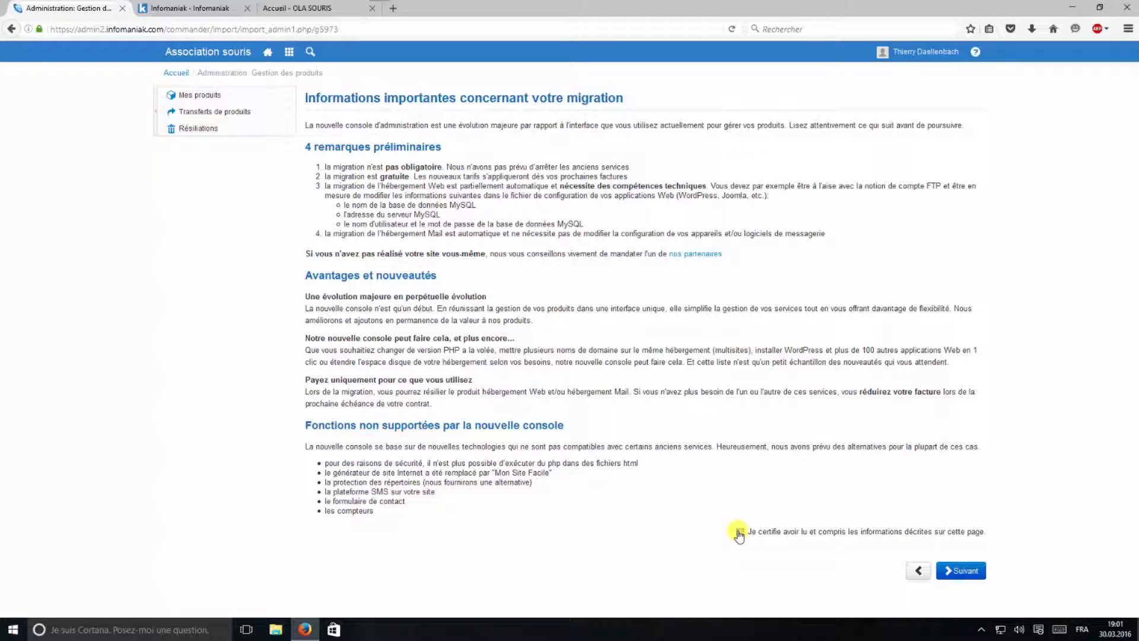
click(961, 572)
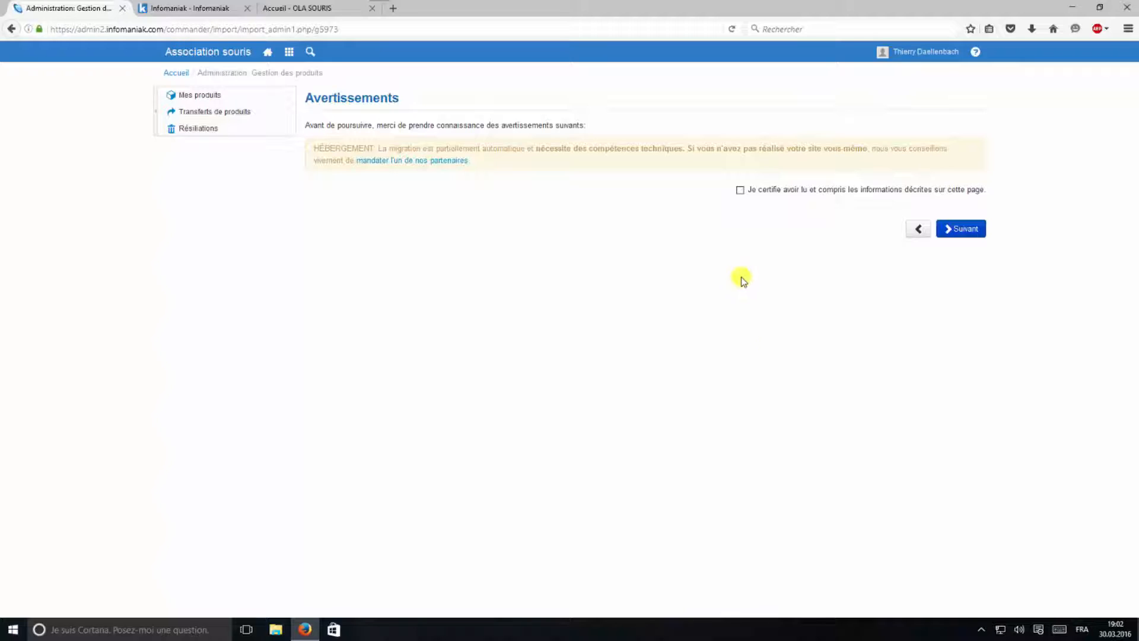
click(741, 189)
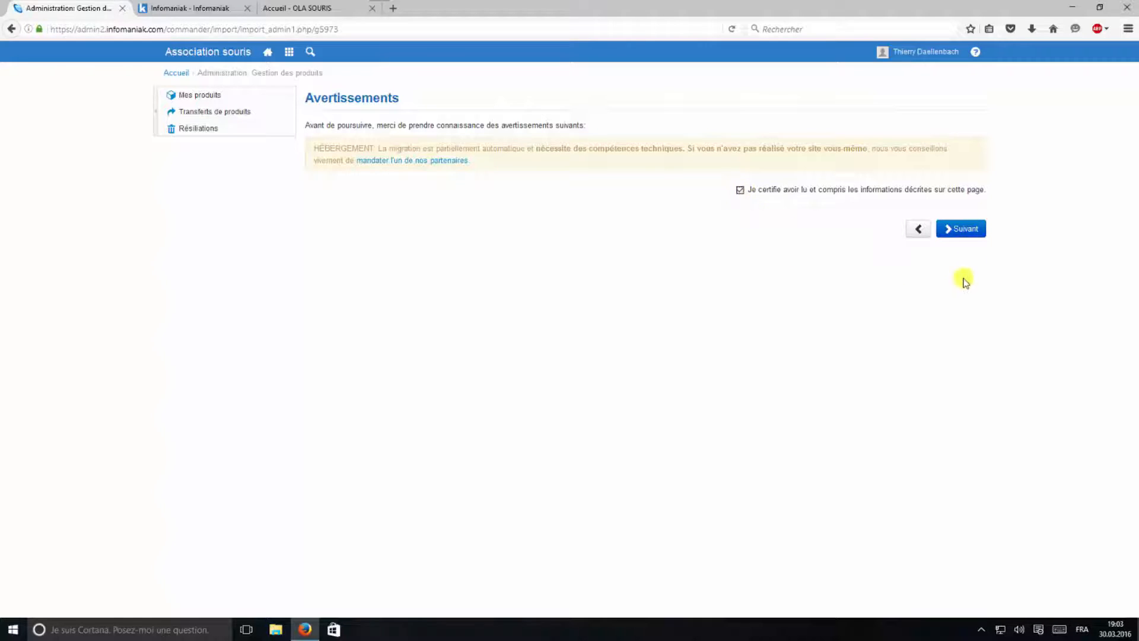
click(972, 232)
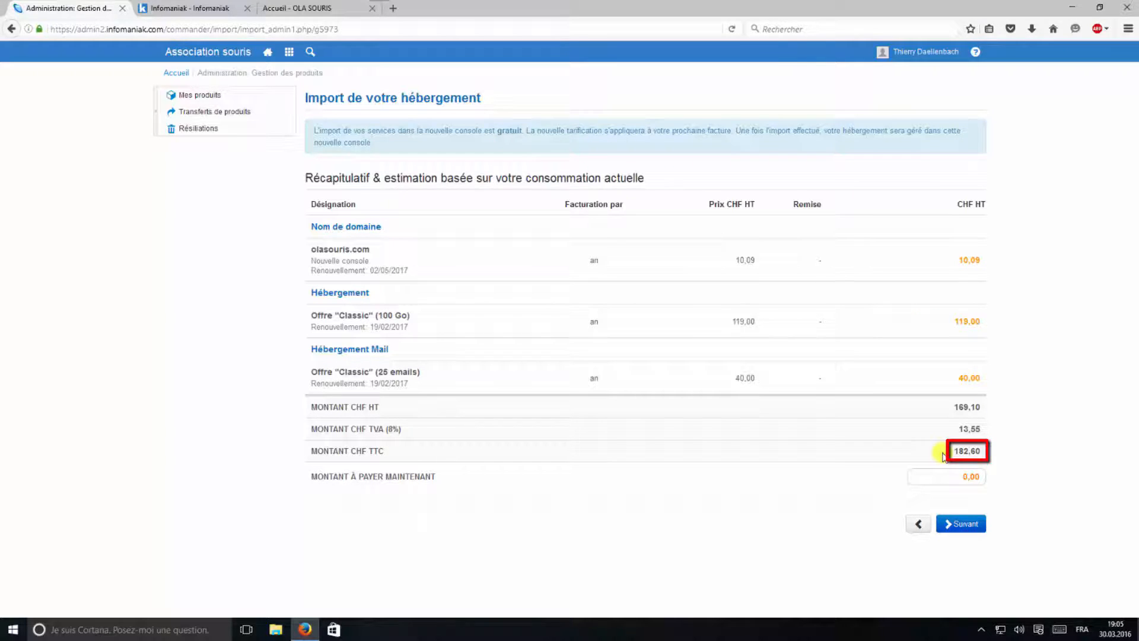
Continue past the 182,60 CHF total and tick acceptance of the conditions générales d'utilisation
drag(944, 456, 982, 454)
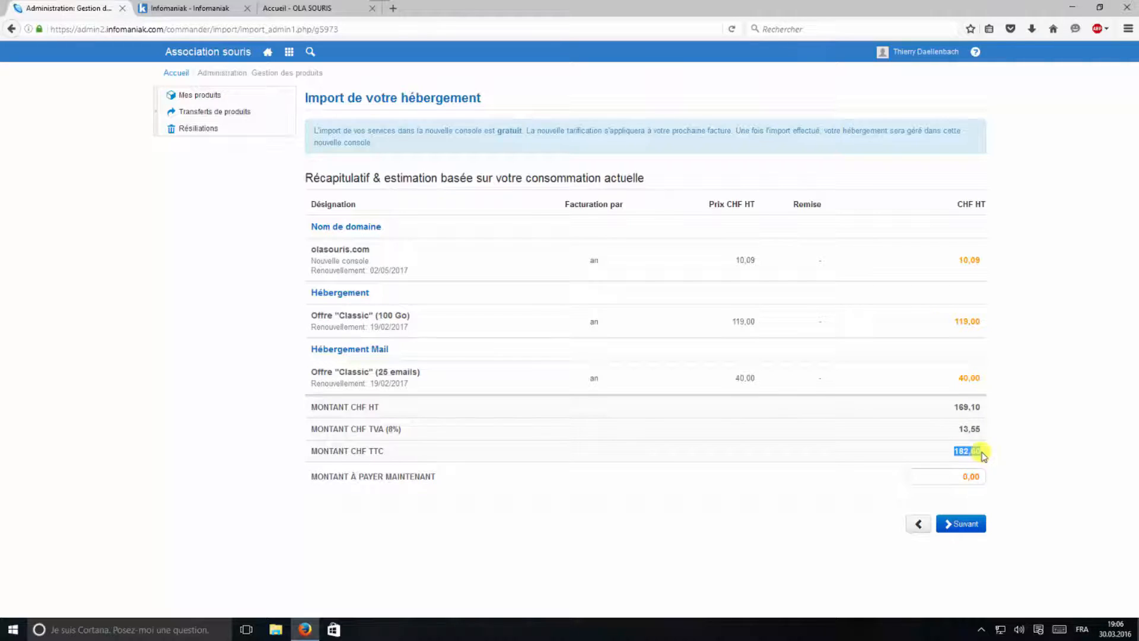
click(875, 528)
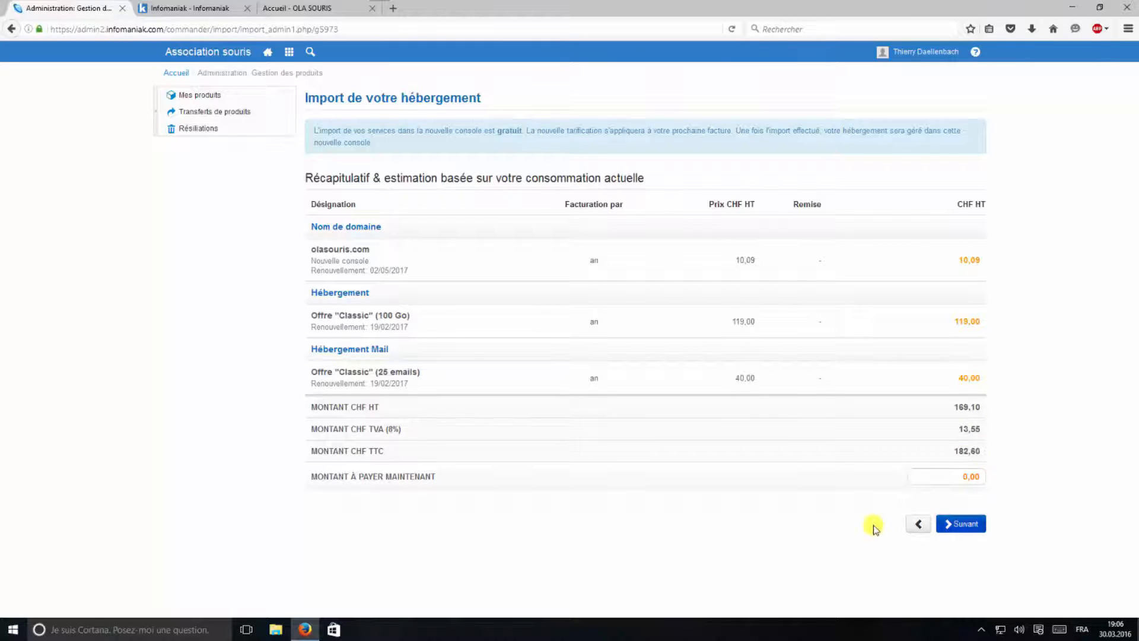
click(964, 526)
click(446, 401)
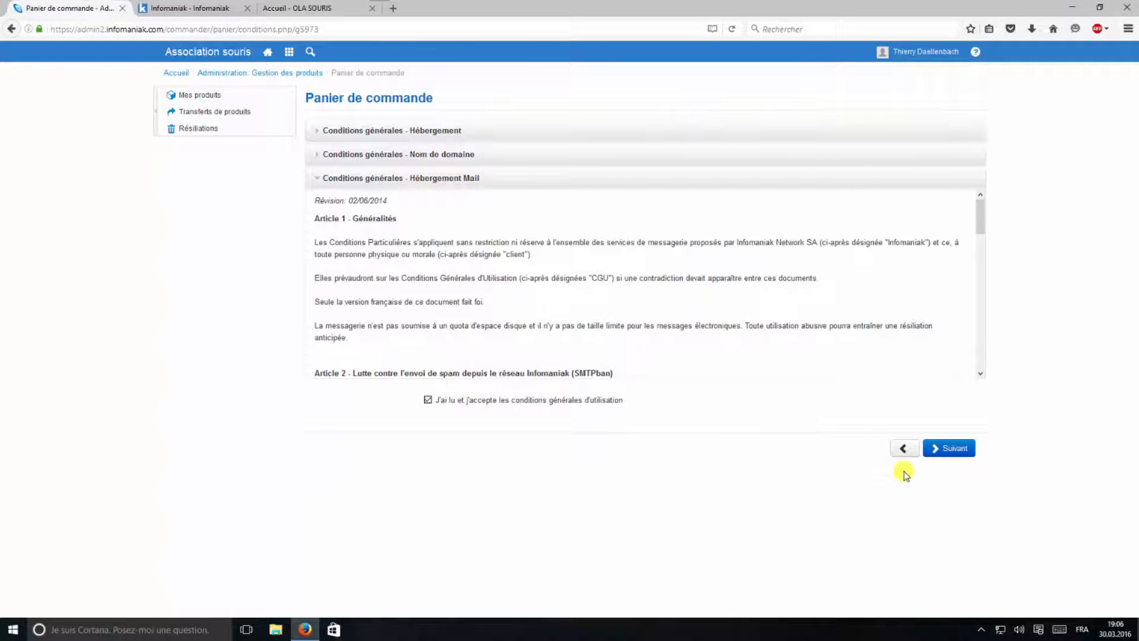
Confirm the Panier de commande to reach the Procédure de migration page
click(939, 451)
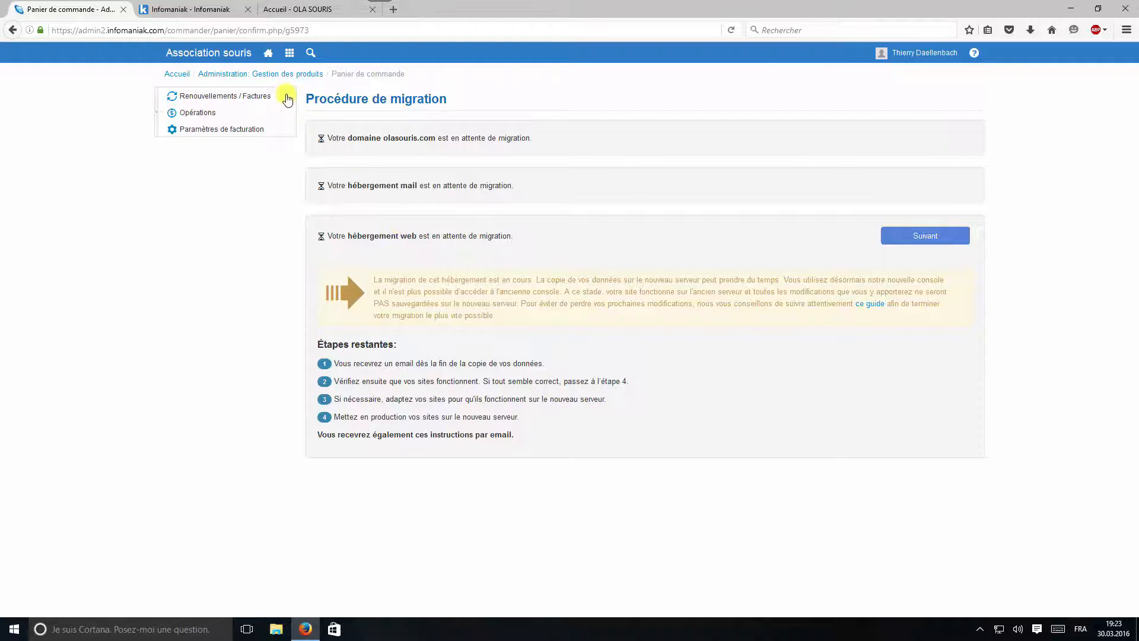
Return to the dashboard and open the 3 Hébergement tile
click(269, 55)
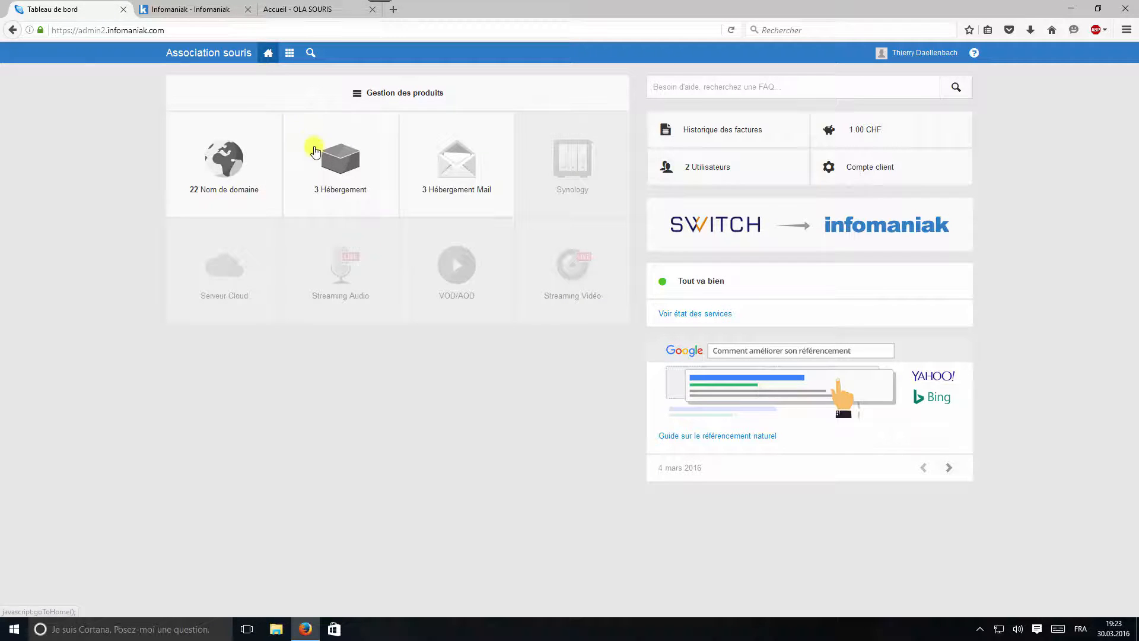
click(327, 166)
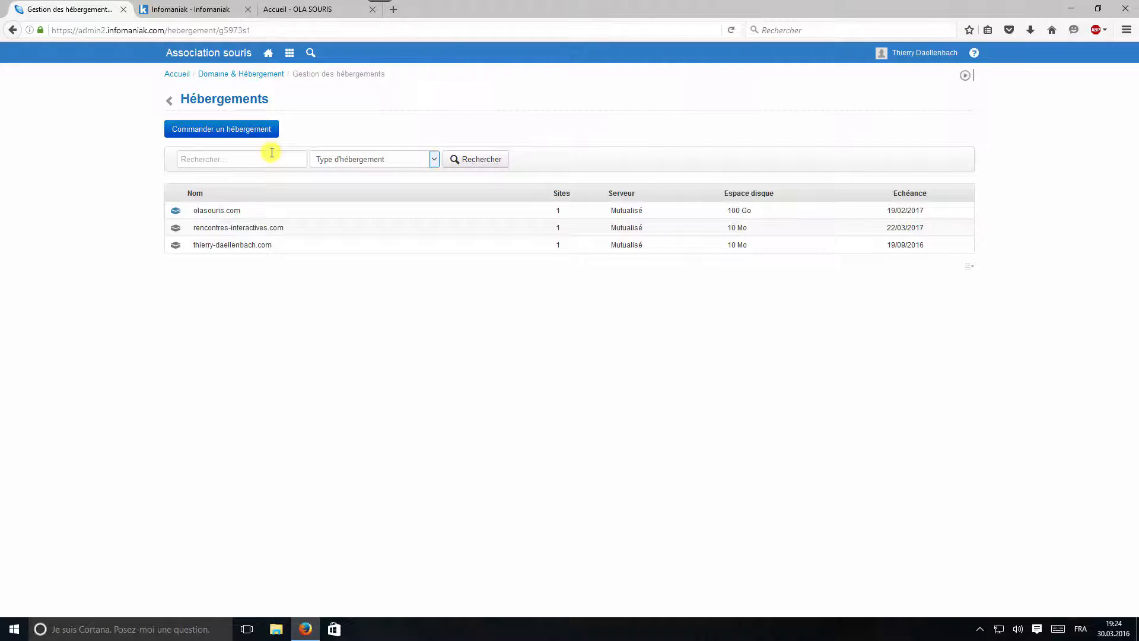
Select olasouris.com in the Hébergements list
click(233, 212)
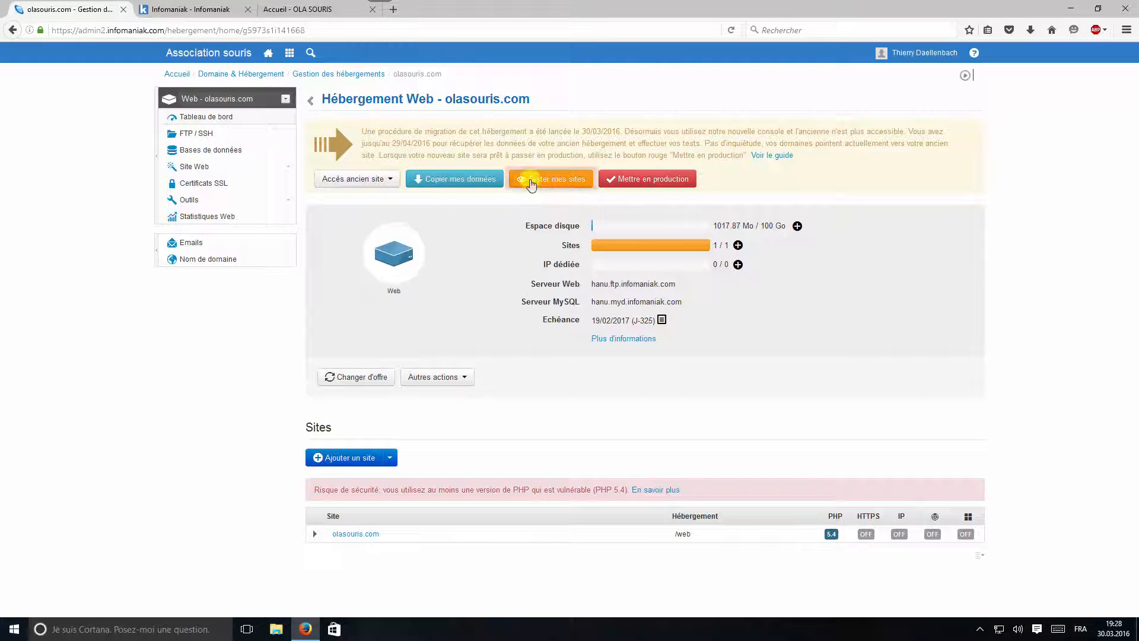
click(532, 185)
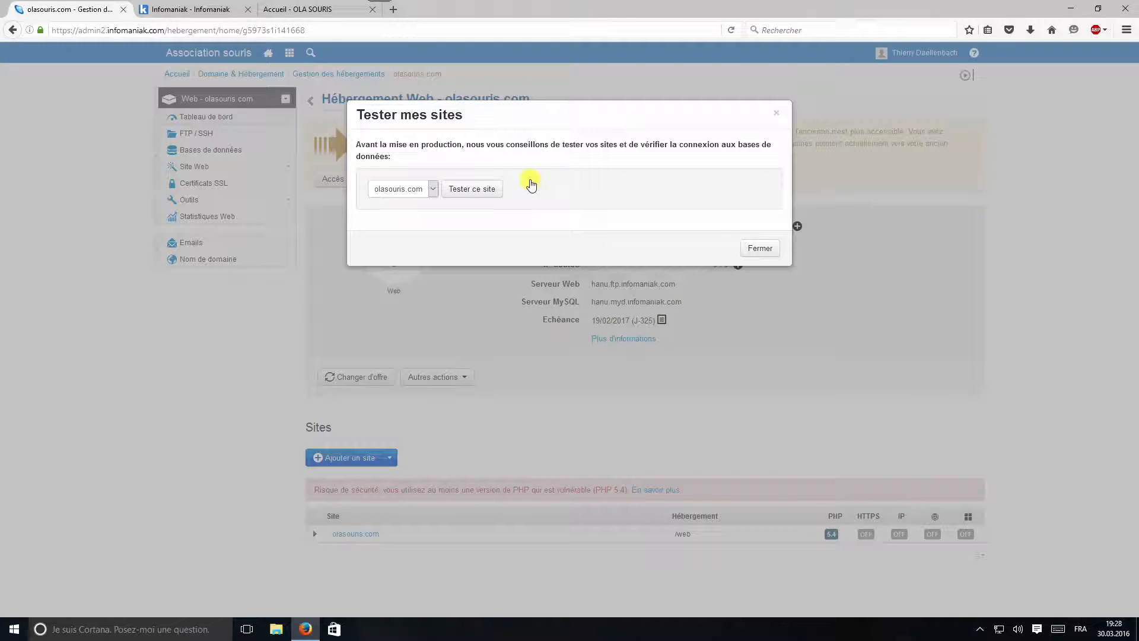
click(463, 191)
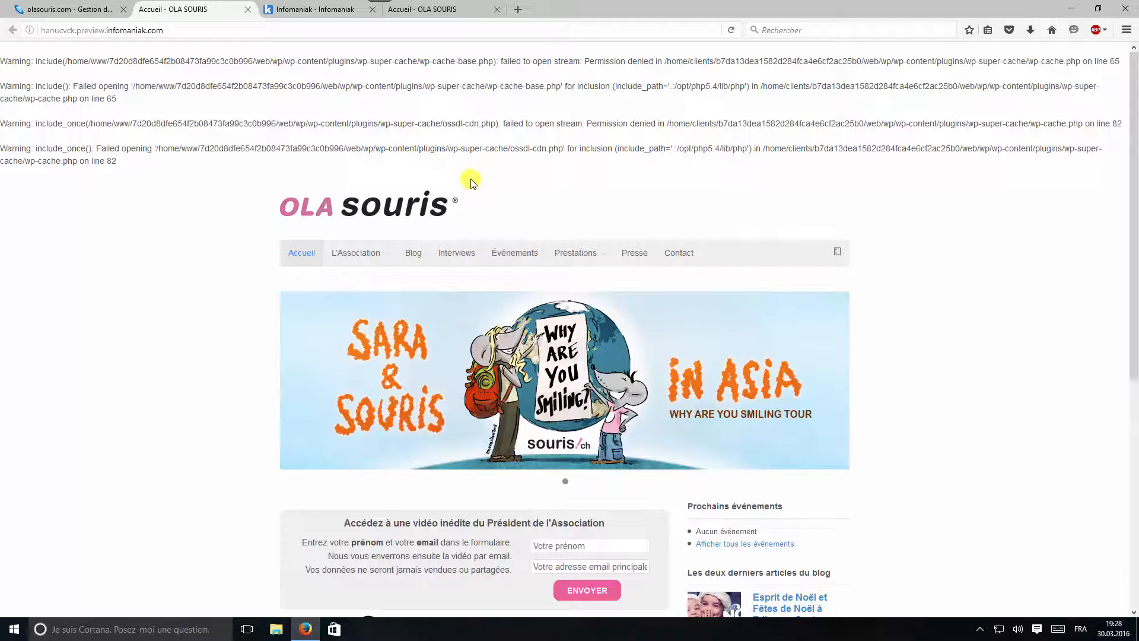
scroll(264, 137, down, 6)
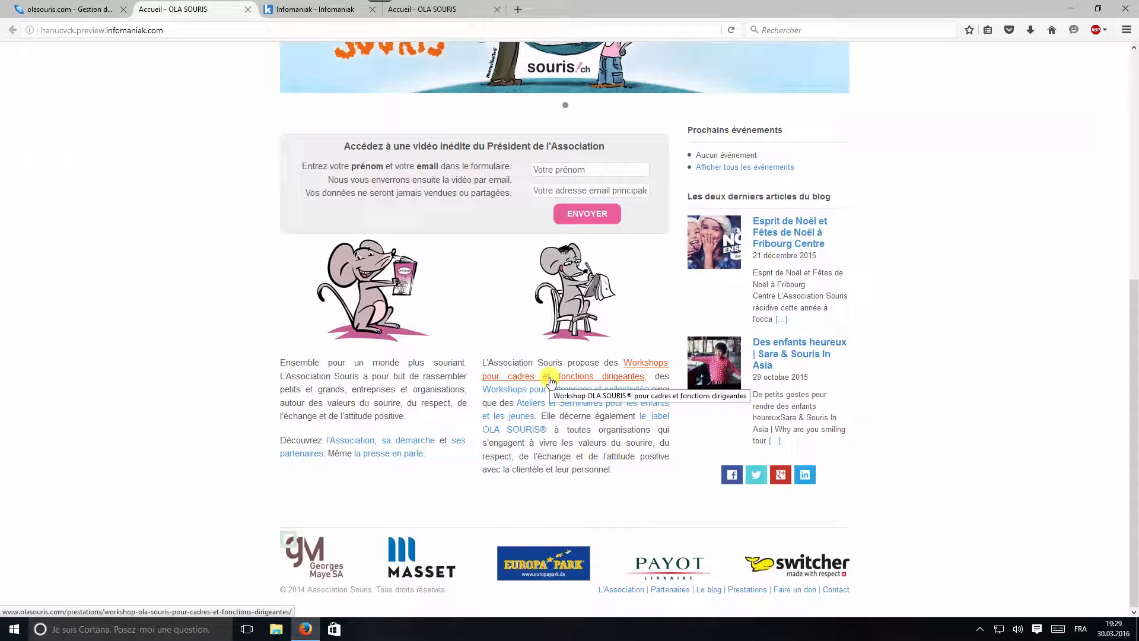
scroll(308, 227, up, 6)
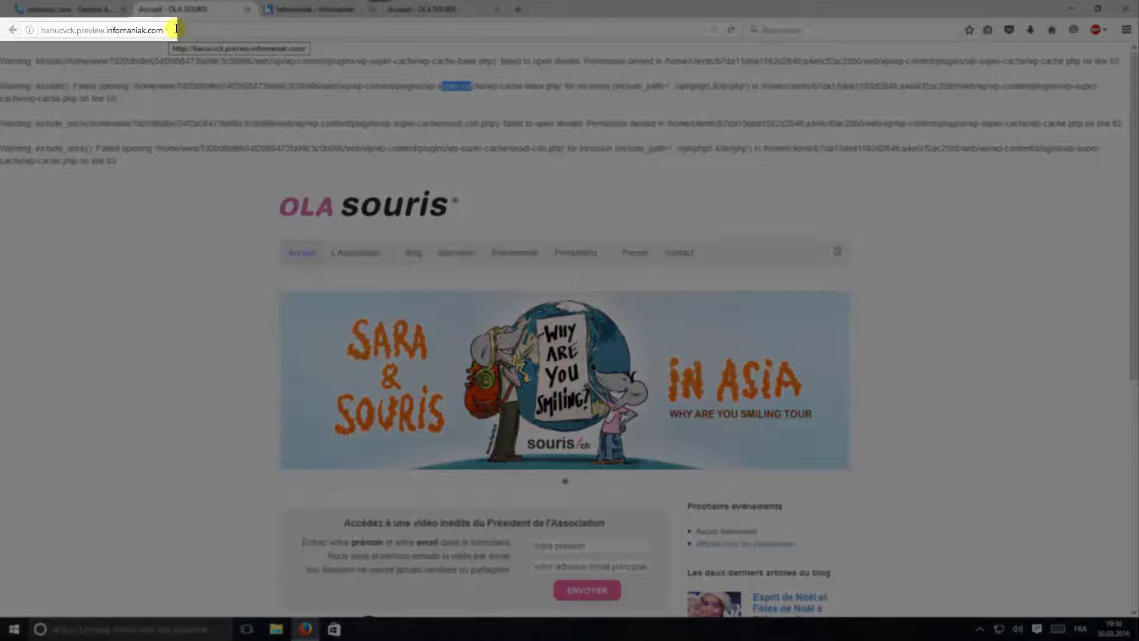
click(170, 30)
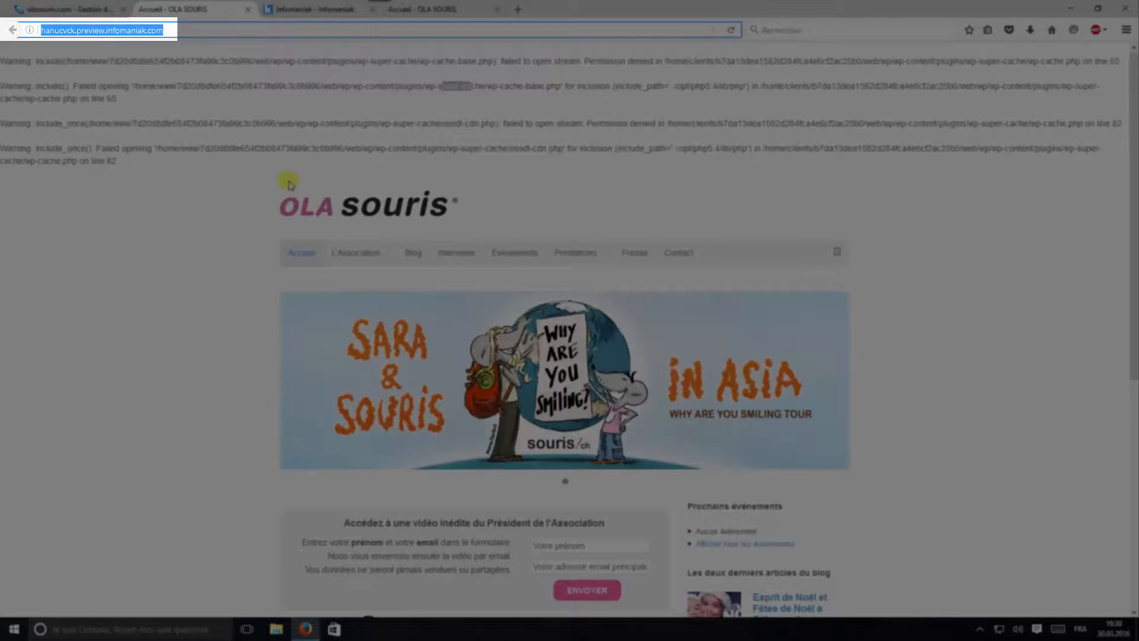
mouse_move(355, 253)
click(349, 281)
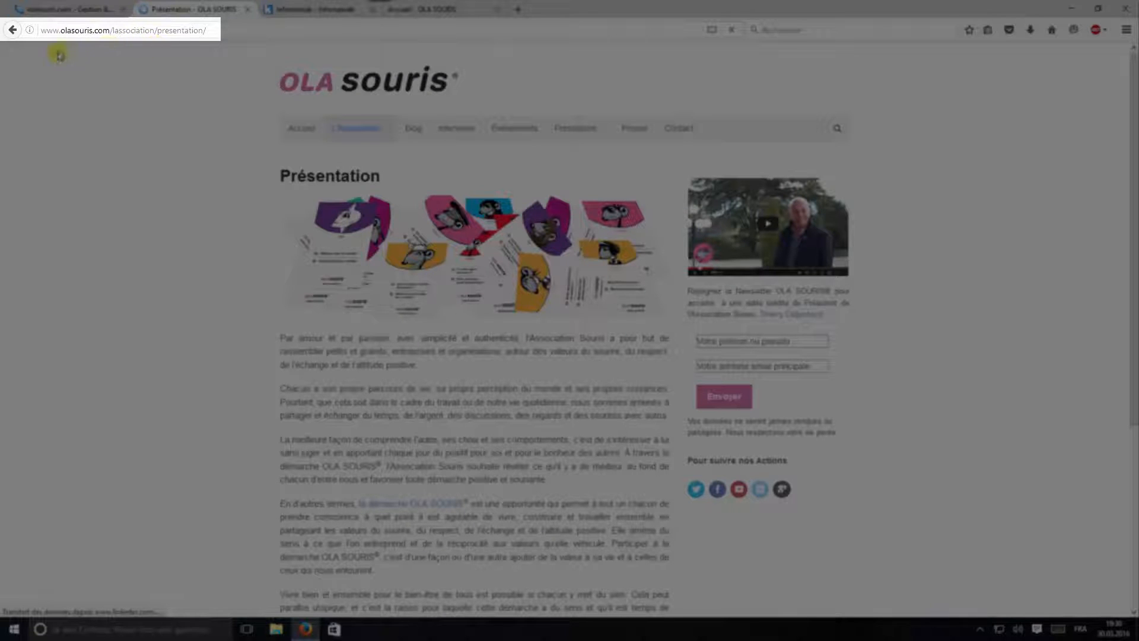
click(10, 30)
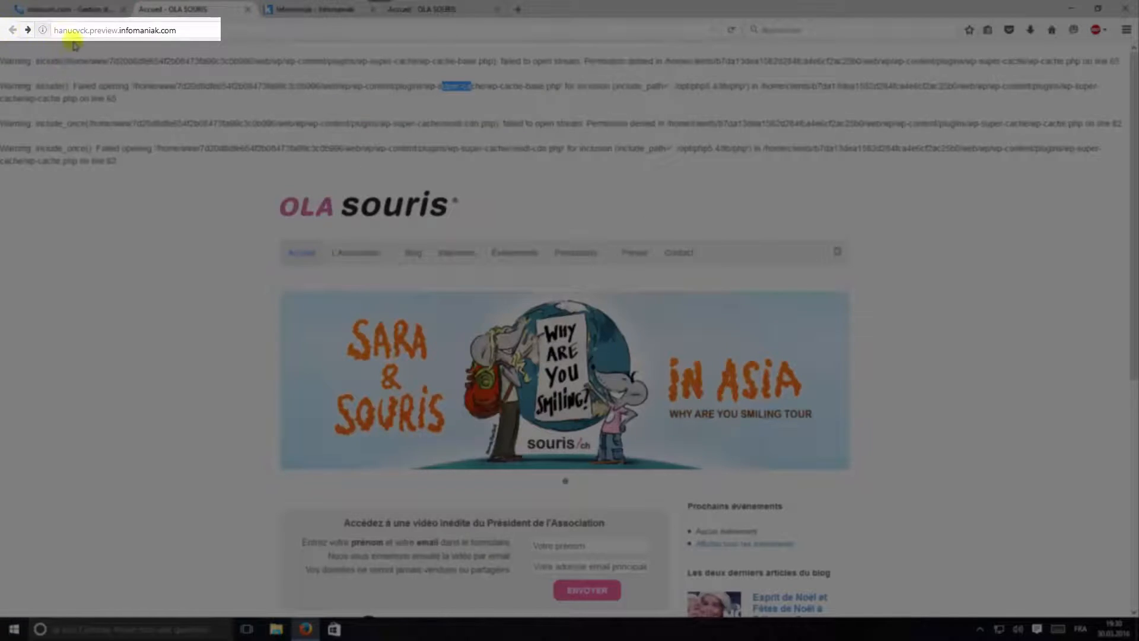
click(106, 30)
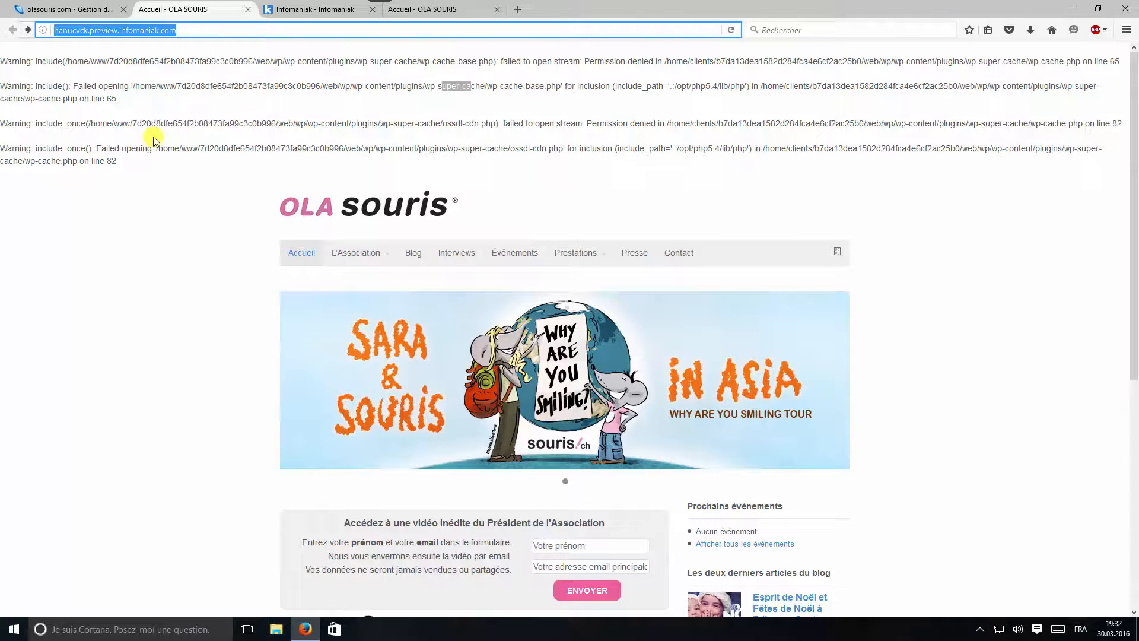
click(92, 10)
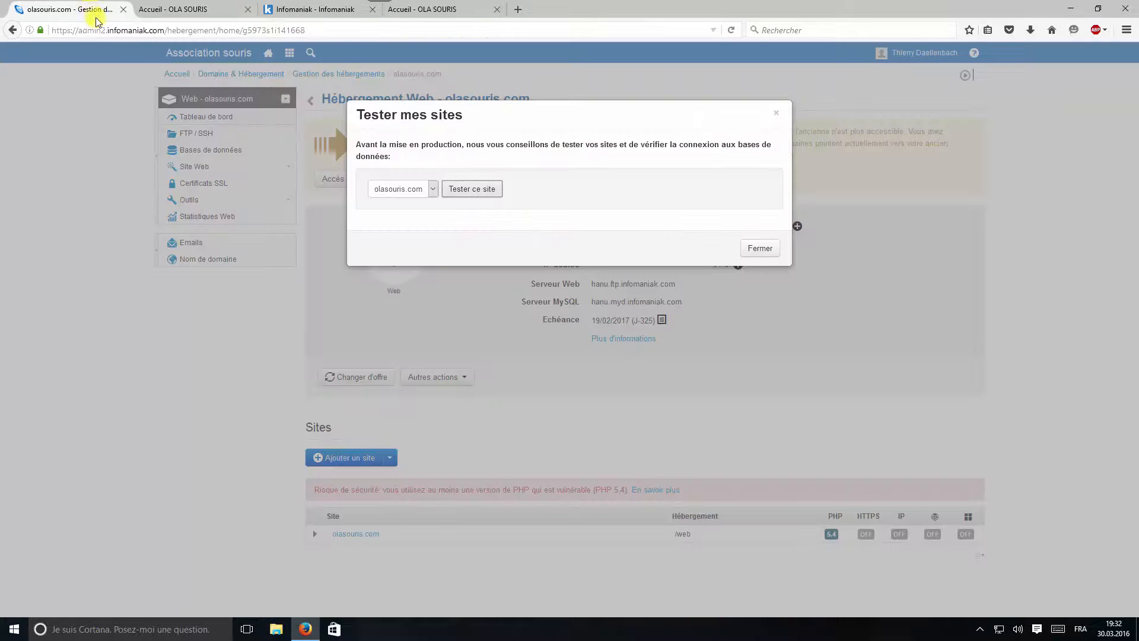
Close the Tester mes sites dialog and choose Mettre en production for olasouris.com
click(761, 249)
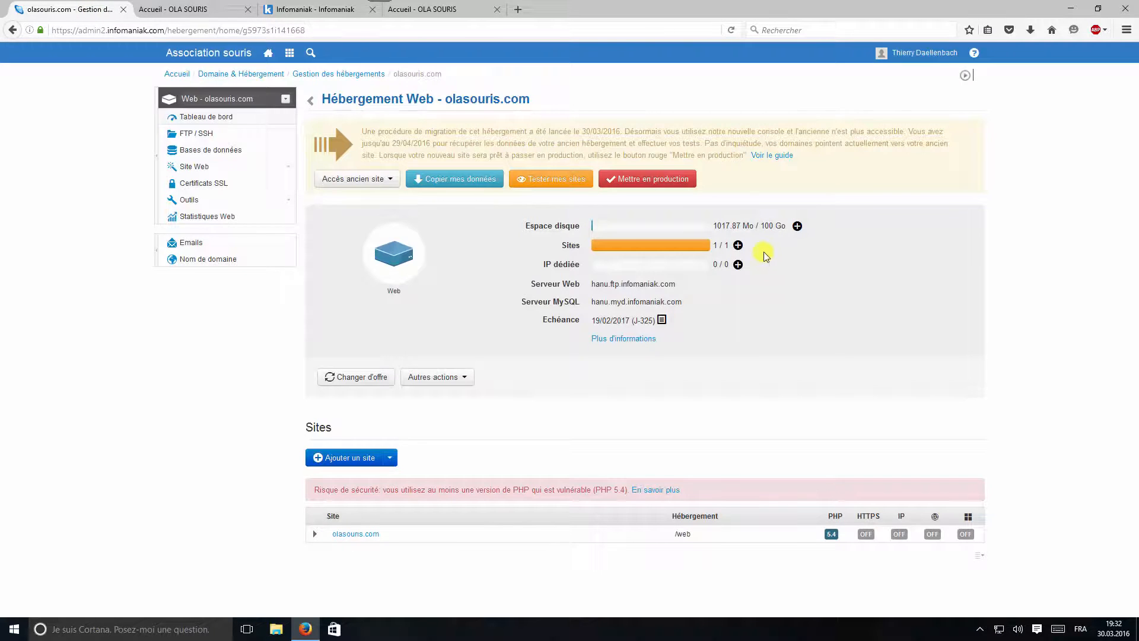
click(647, 181)
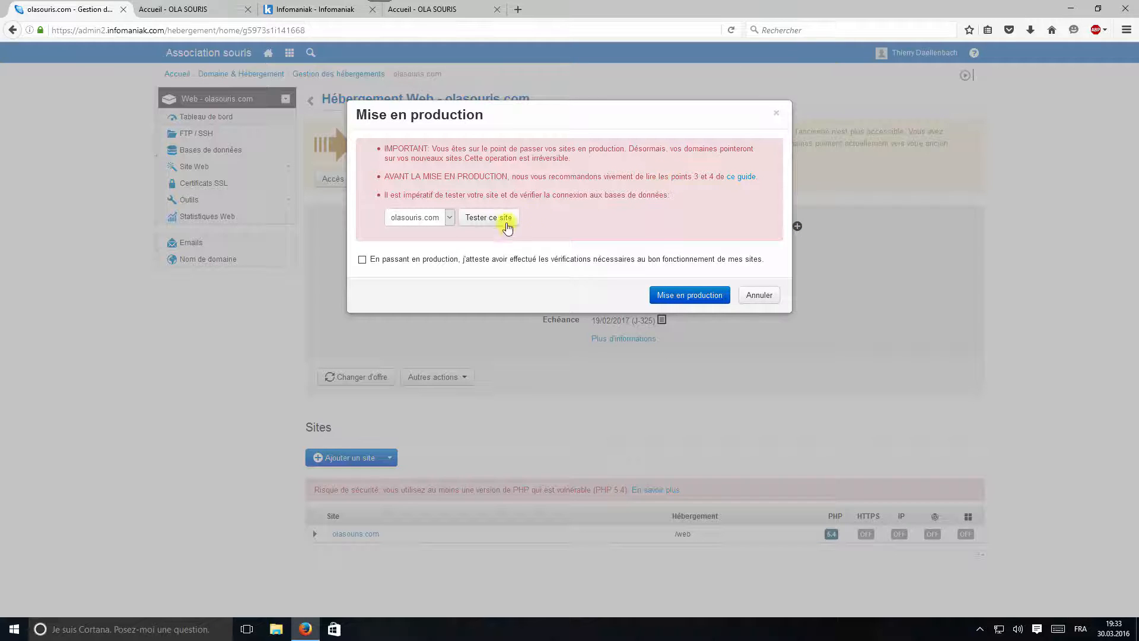
Attest the required checks and put the migrated olasouris.com hosting into production
click(362, 260)
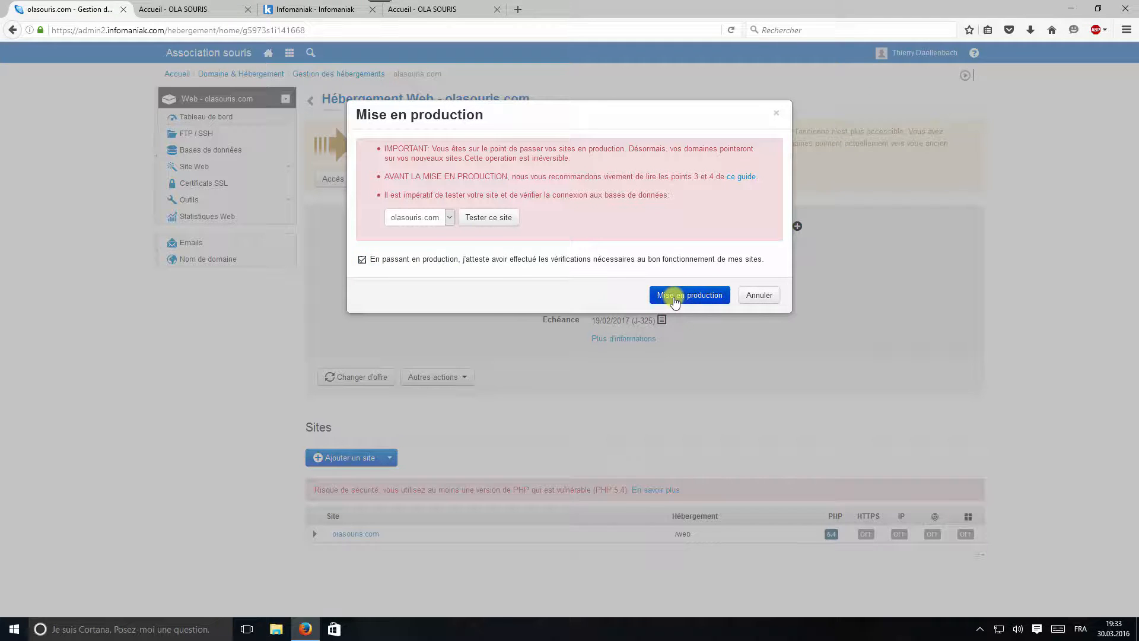
click(675, 300)
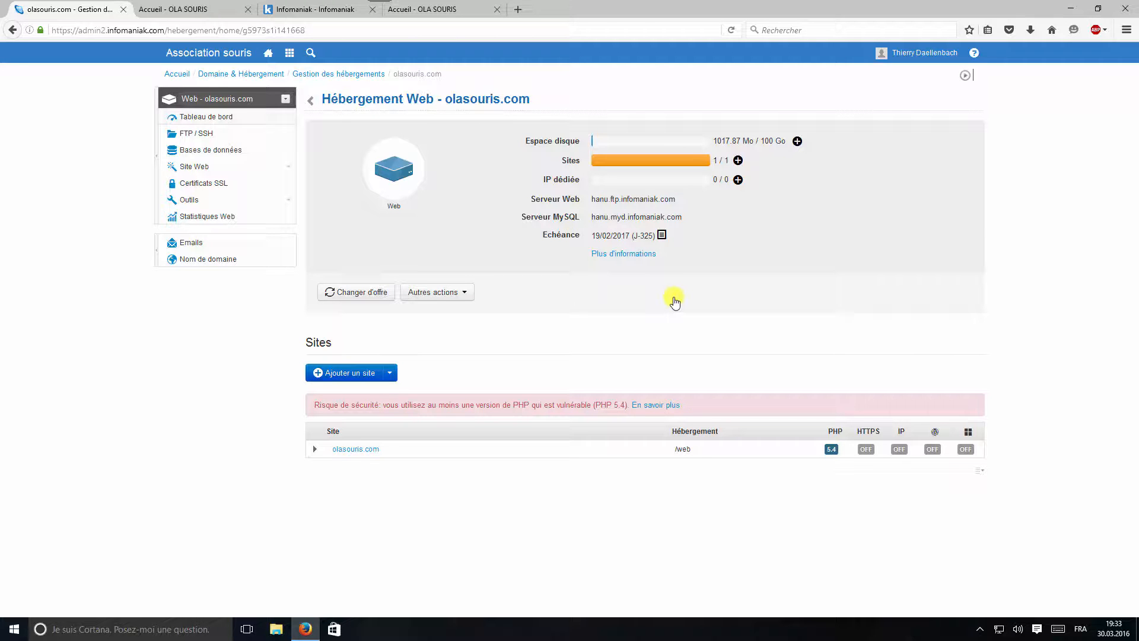
Load the live olasouris.com site in the OLA SOURIS tab, then return to the Gestion tab
click(171, 10)
click(162, 31)
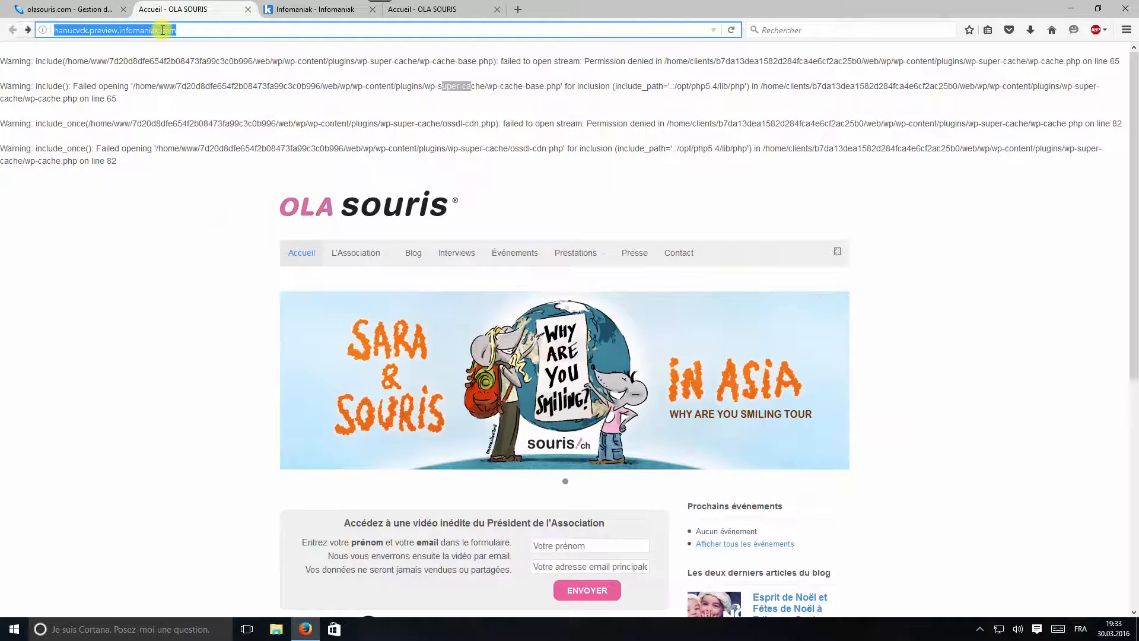
text(olasouris.com)
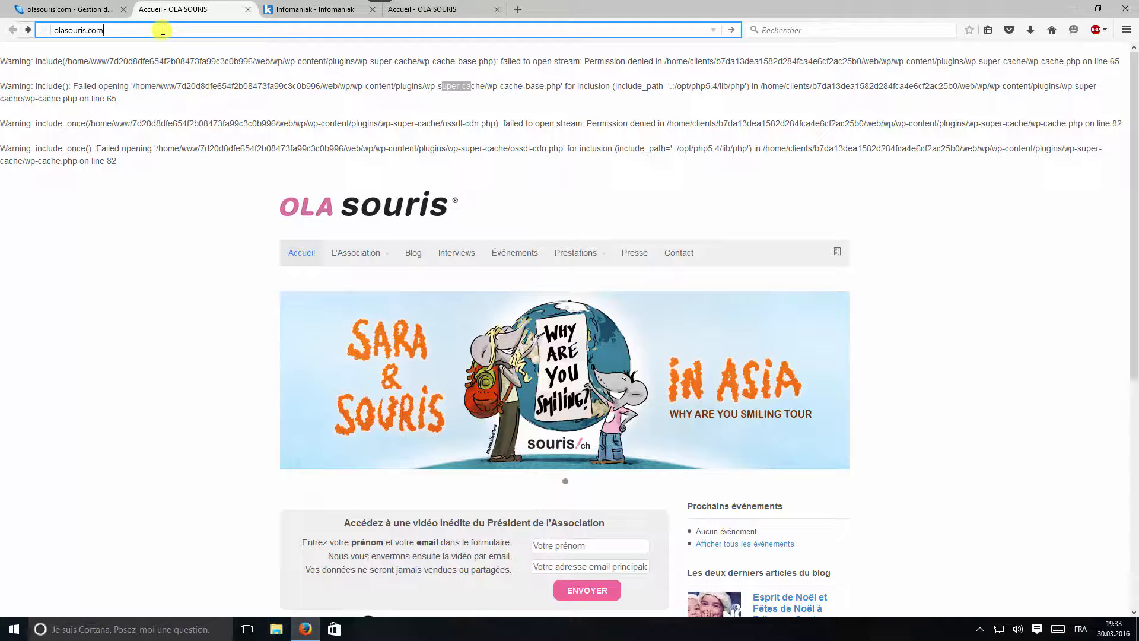
key(Return)
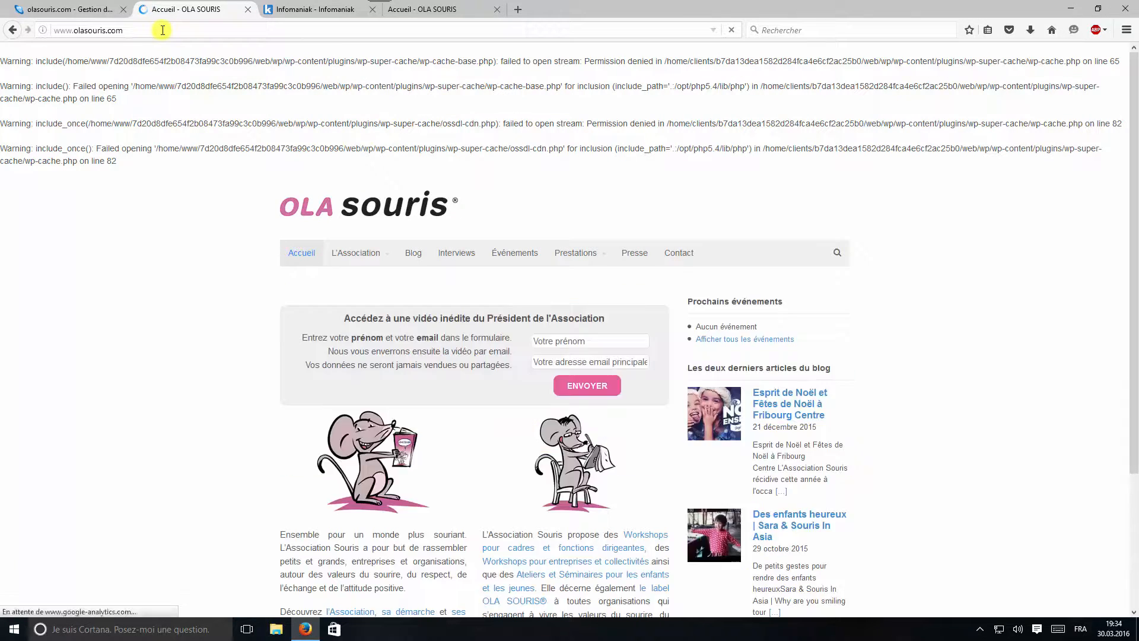
click(95, 10)
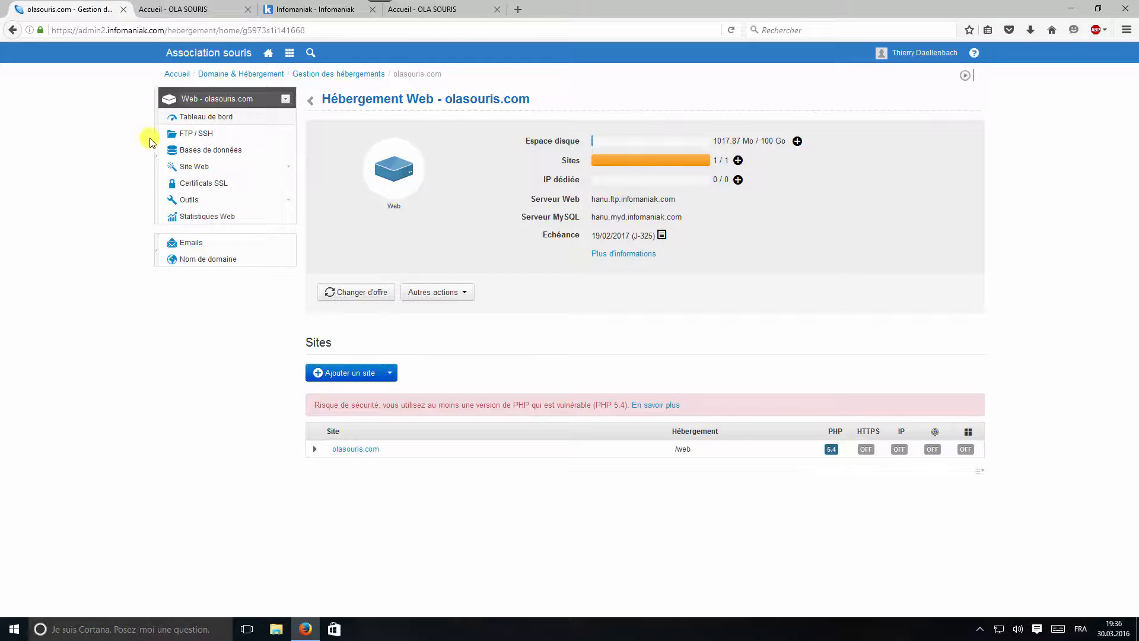
Add a new FTP + SSH account with a generated password, copying the password before saving
click(208, 139)
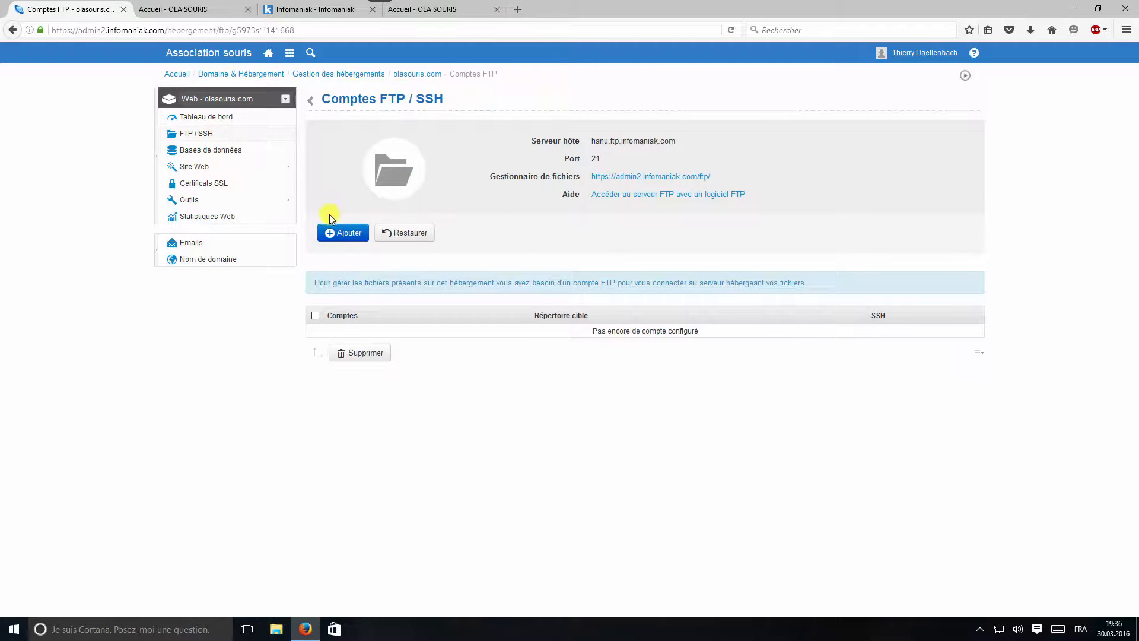
click(340, 234)
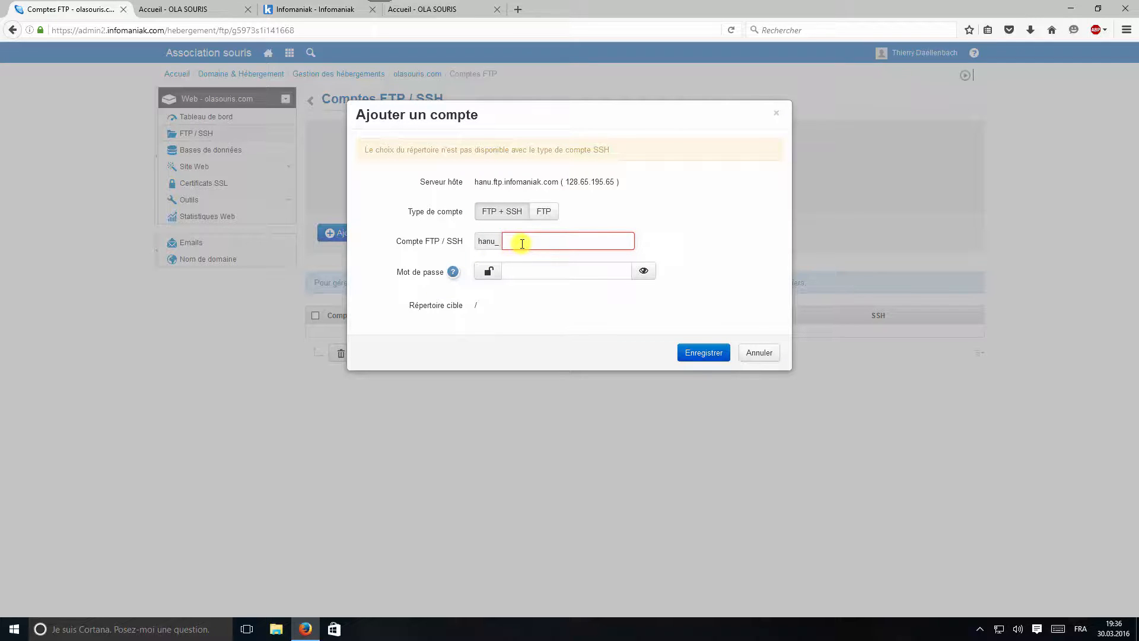
text(thier)
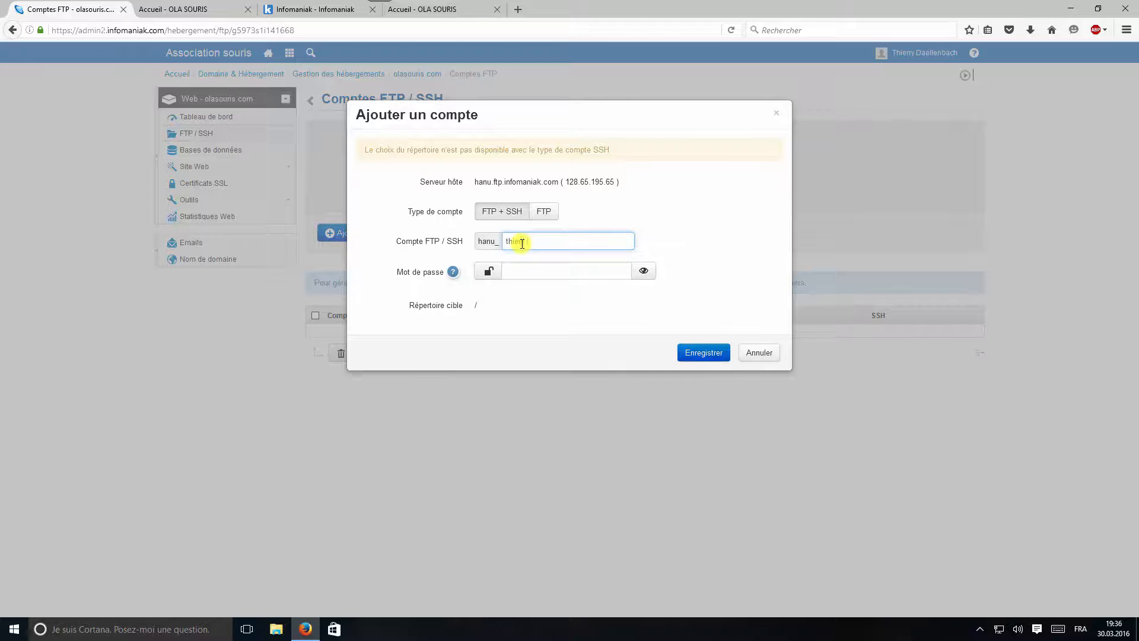
text(ry)
click(487, 273)
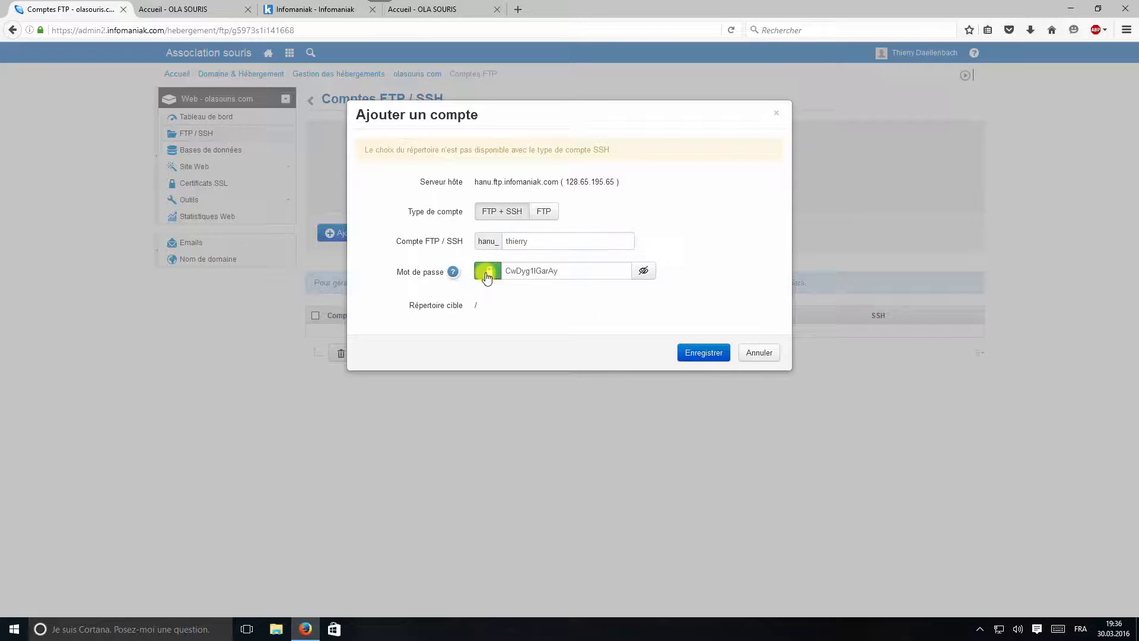
drag(559, 272, 503, 272)
right_click(509, 271)
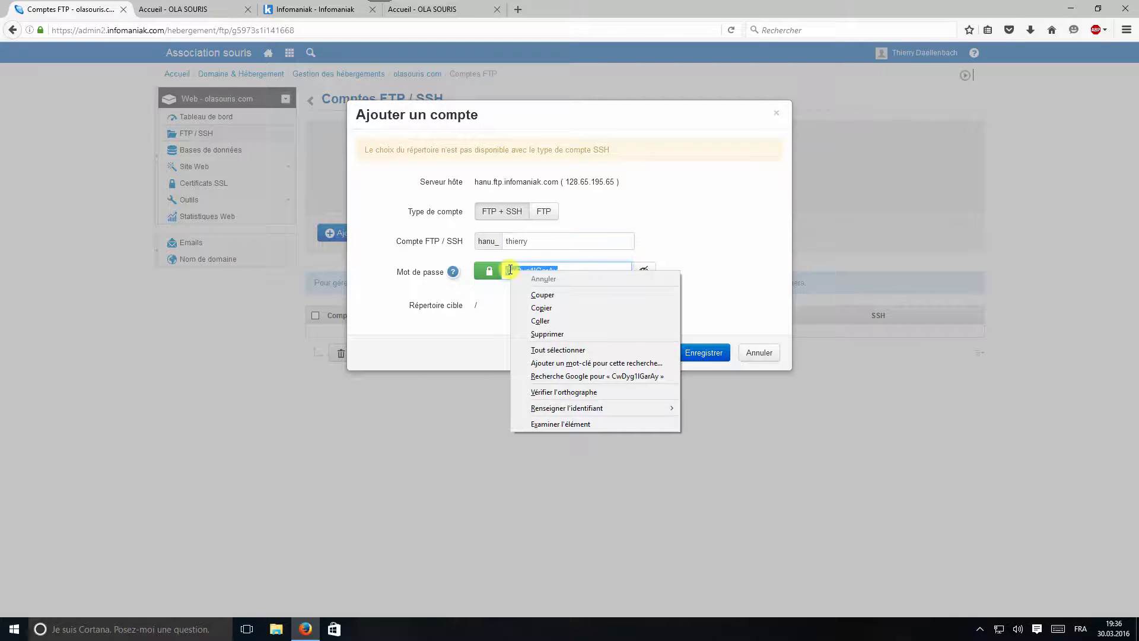
click(542, 308)
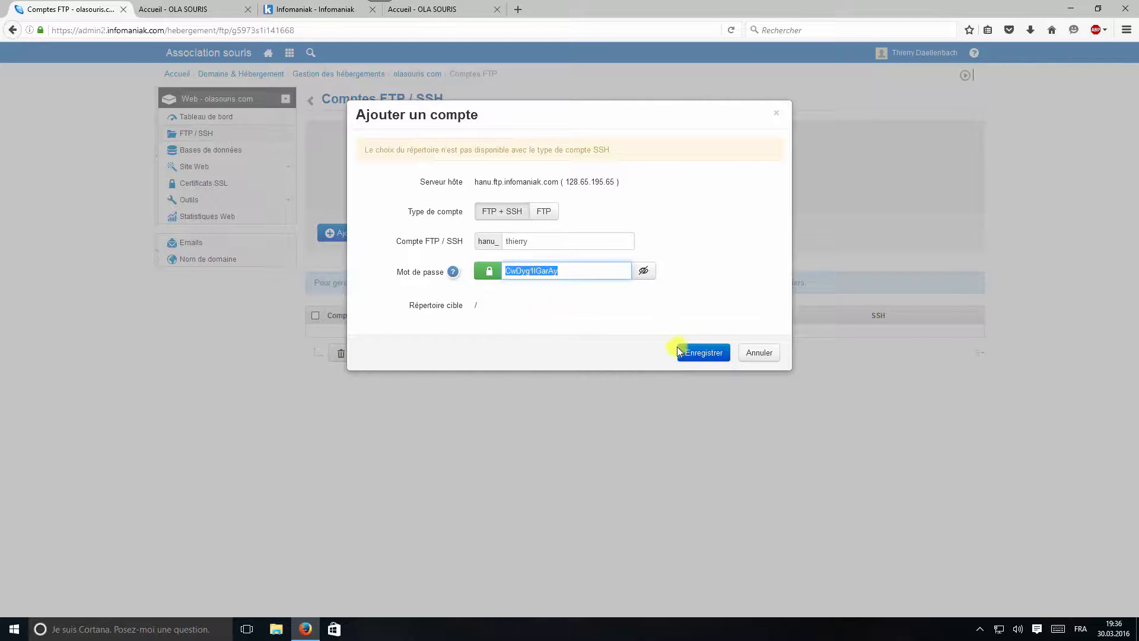
click(702, 353)
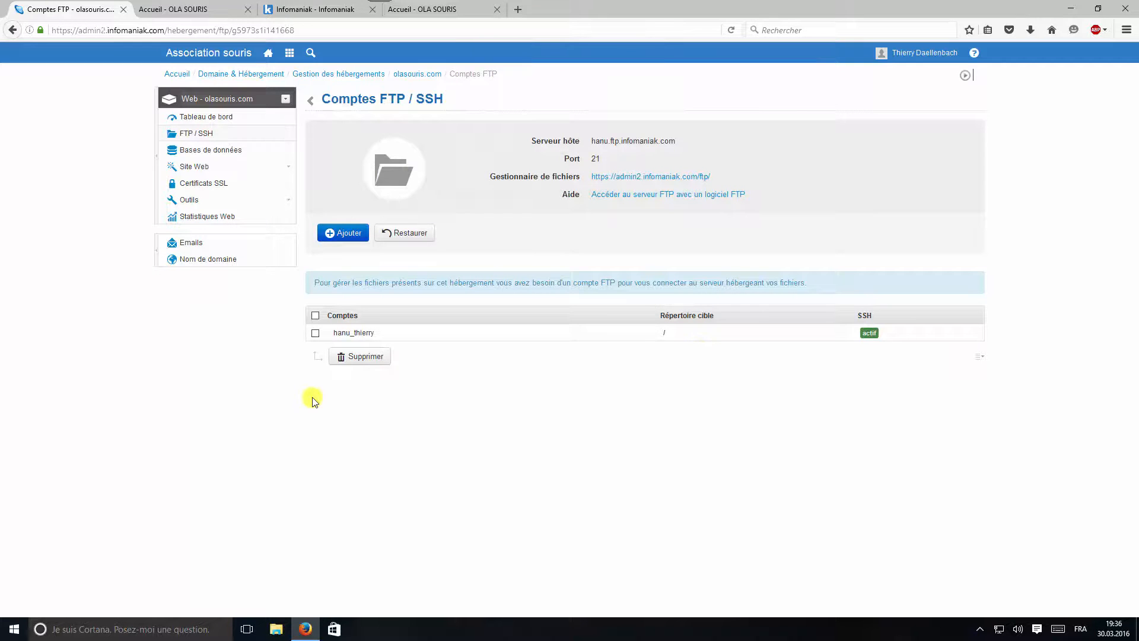
click(347, 334)
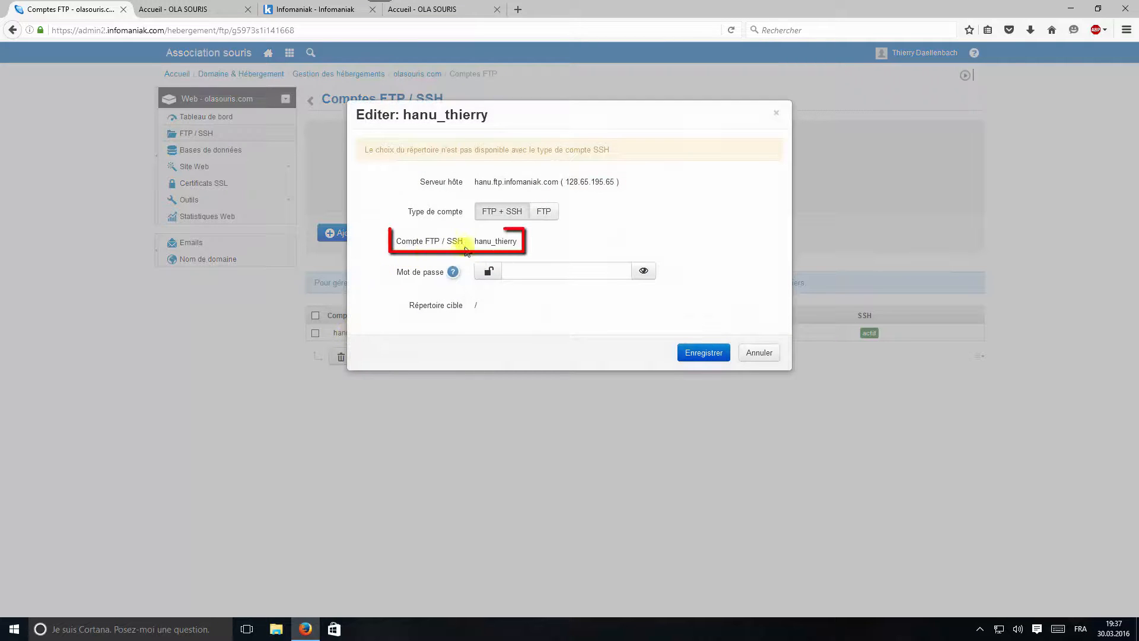
drag(520, 241, 478, 238)
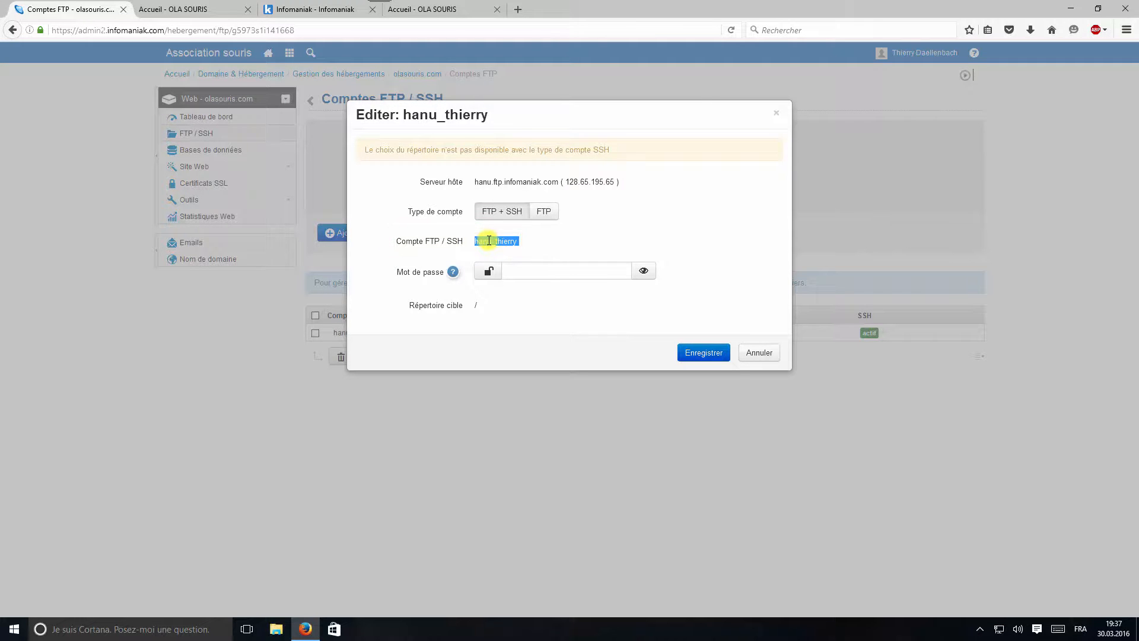
right_click(488, 241)
click(509, 249)
click(761, 354)
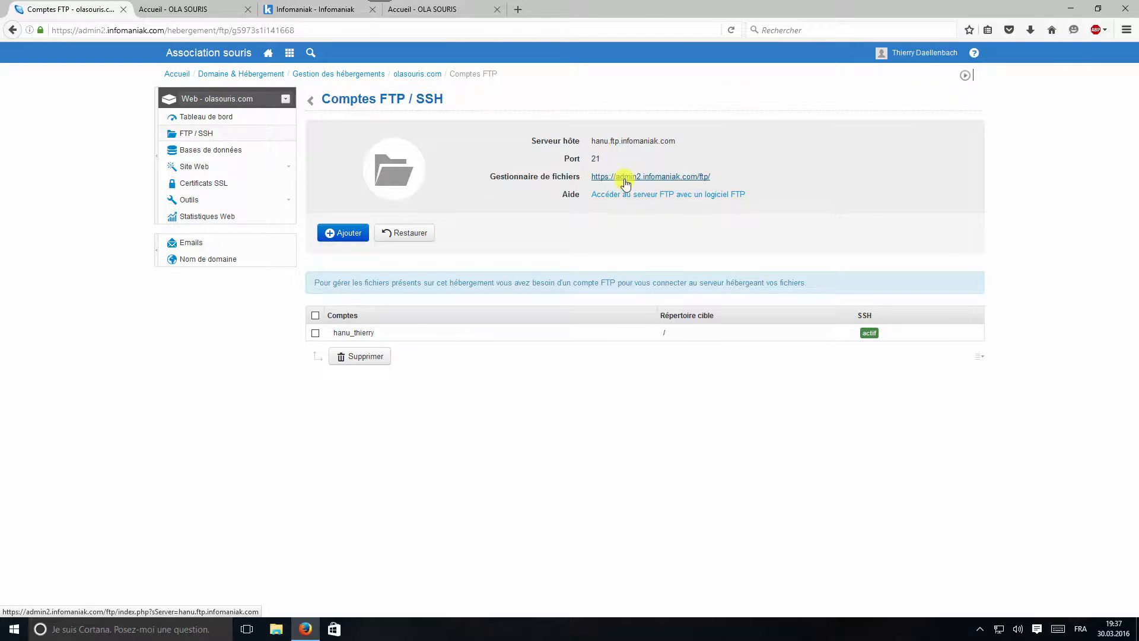
Log into the FTP Manager with the new account and pasted password, then open /web/wp/wp-config.php
click(626, 176)
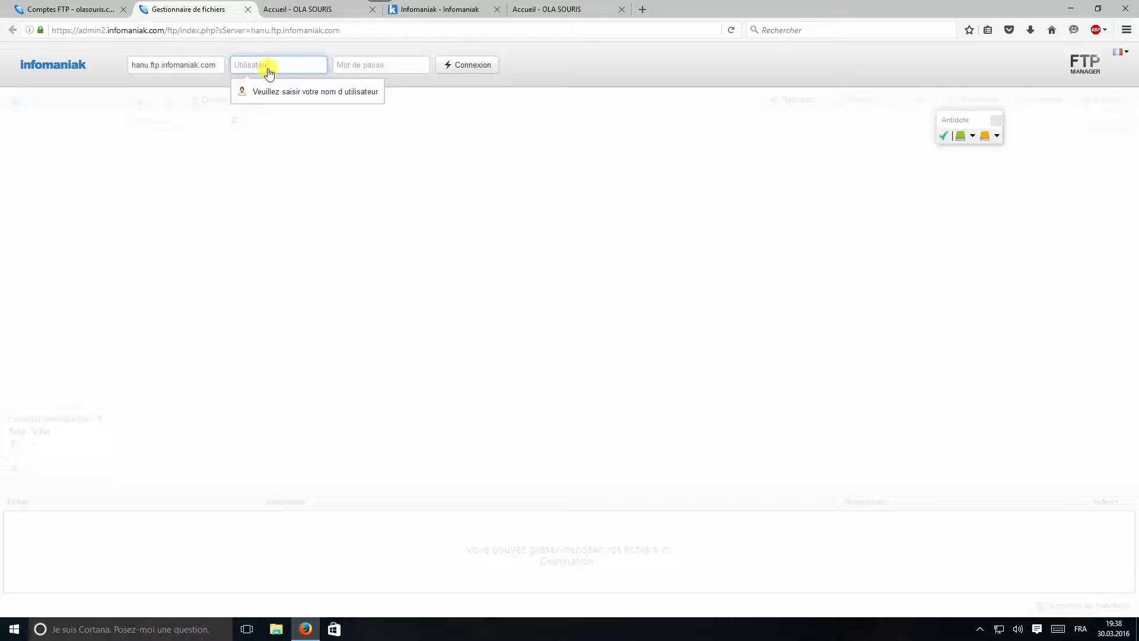
text(hanu_thierry)
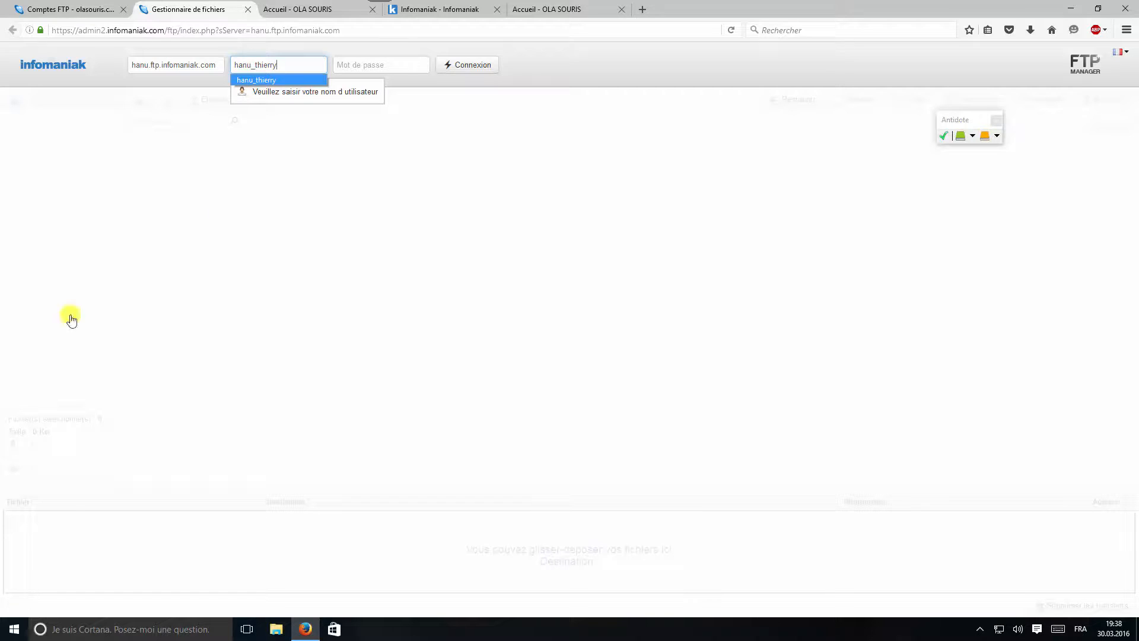
click(393, 62)
key(ctrl+v)
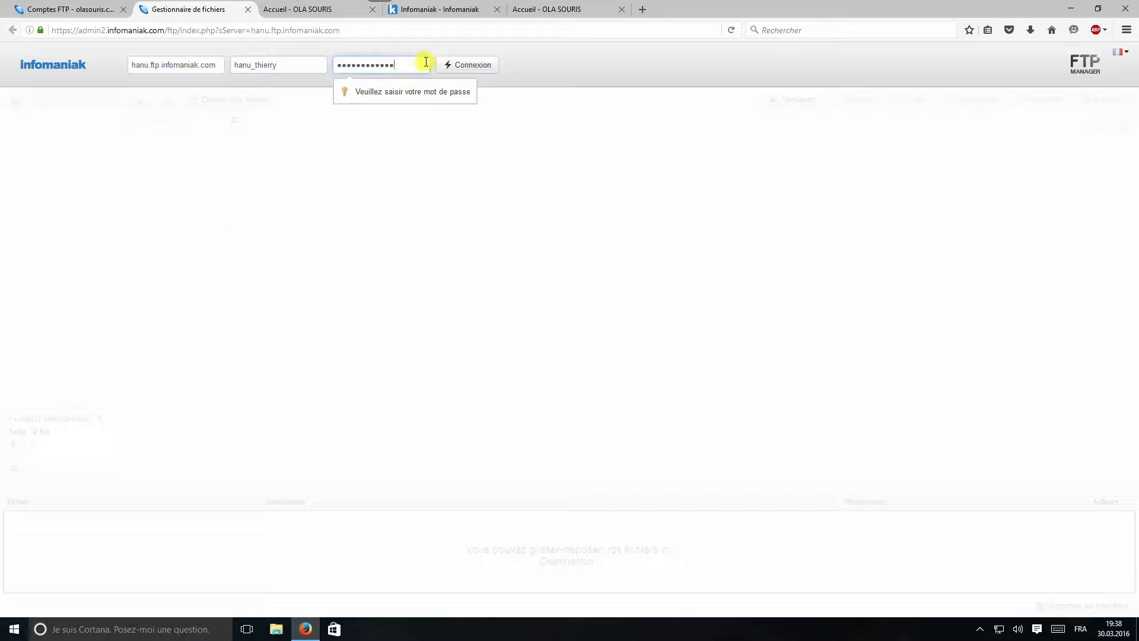
click(464, 67)
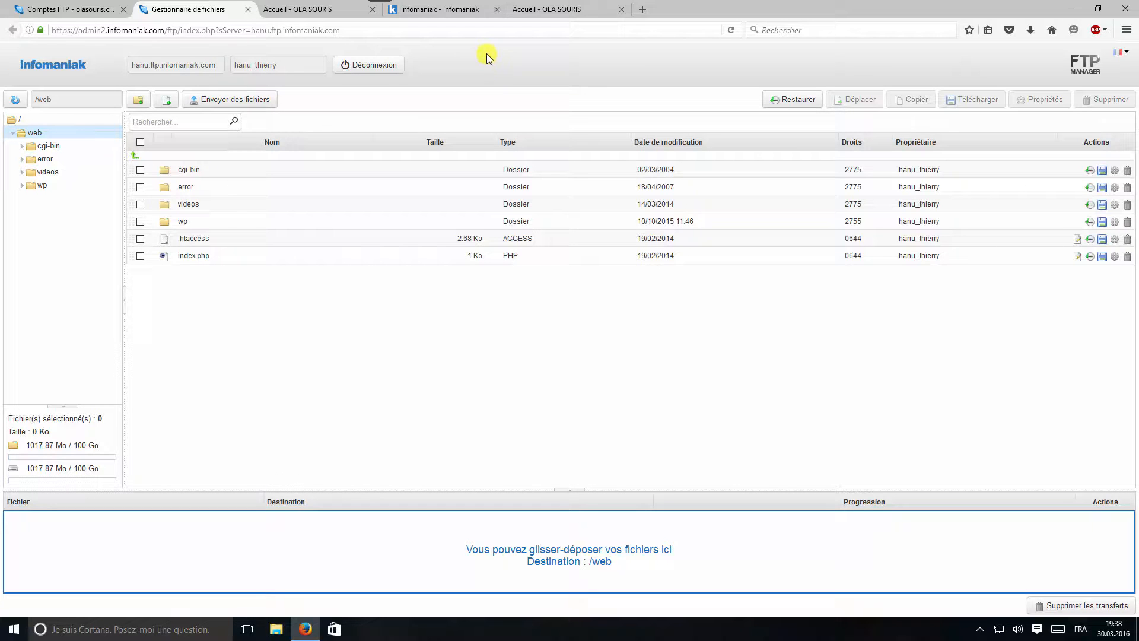
double_click(184, 226)
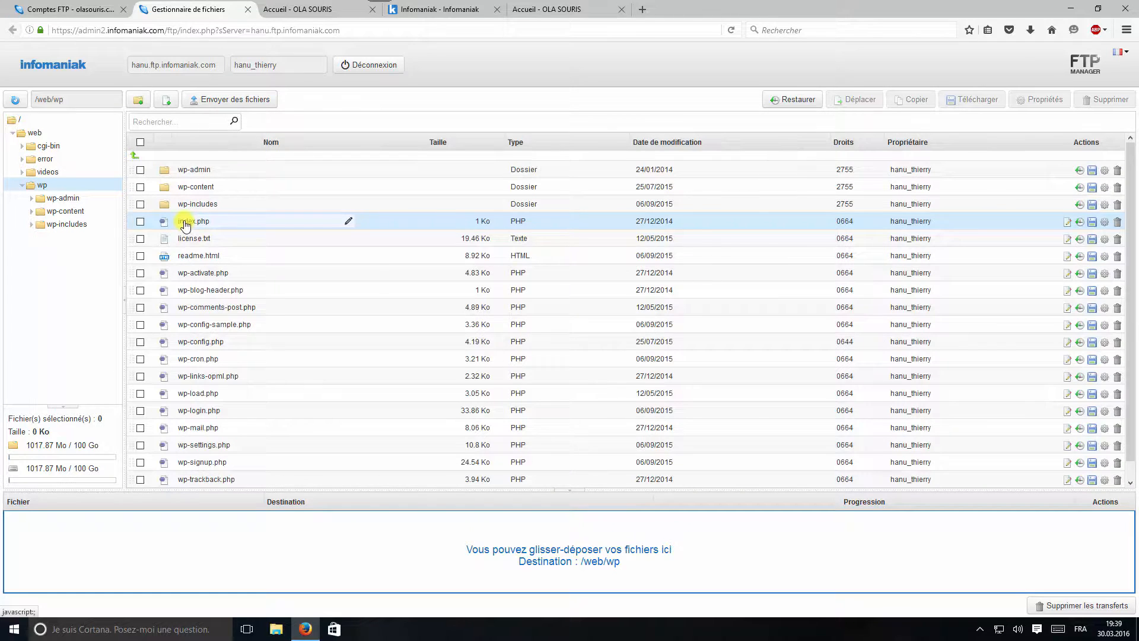
click(205, 345)
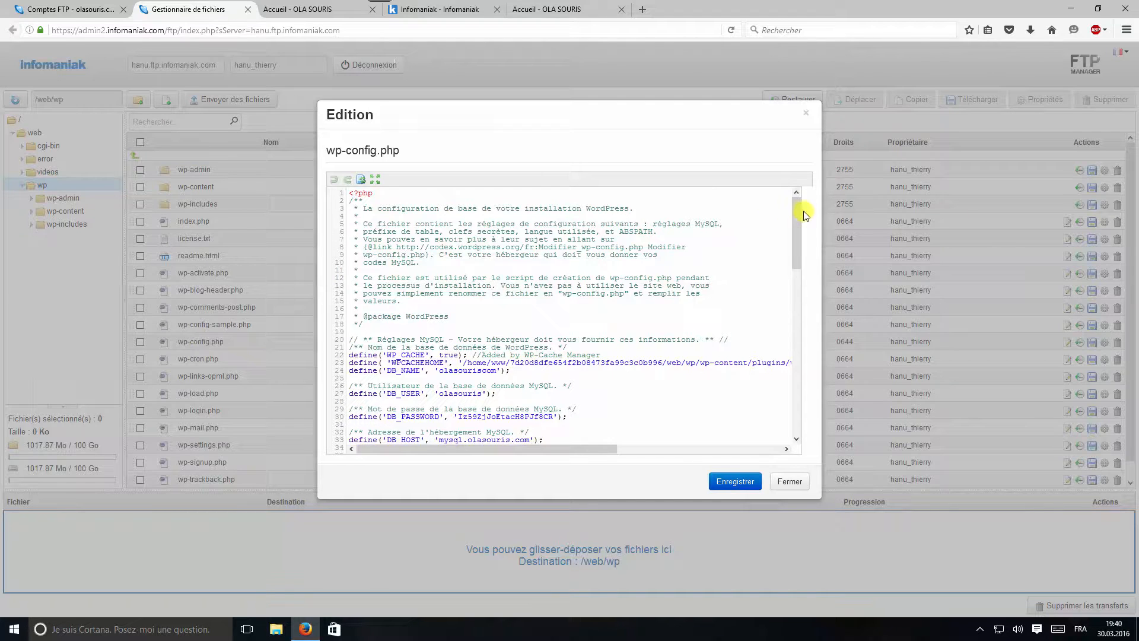
Check the DB_NAME, DB_USER, DB_PASSWORD and DB_HOST values, then return to the FTP accounts tab
drag(800, 212, 799, 240)
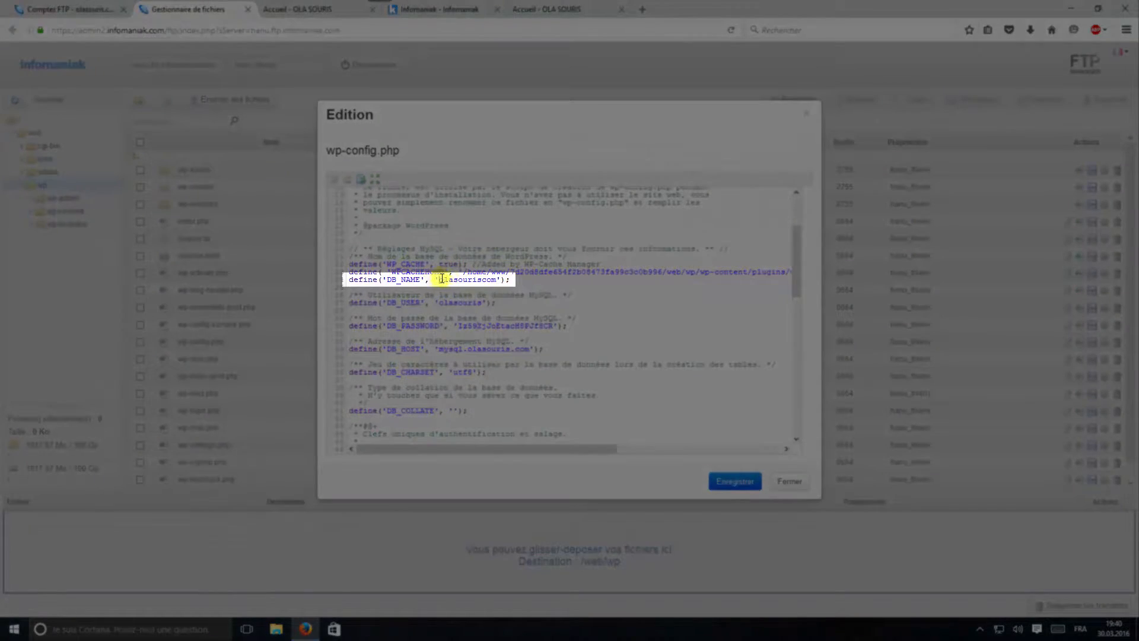
drag(440, 279, 497, 281)
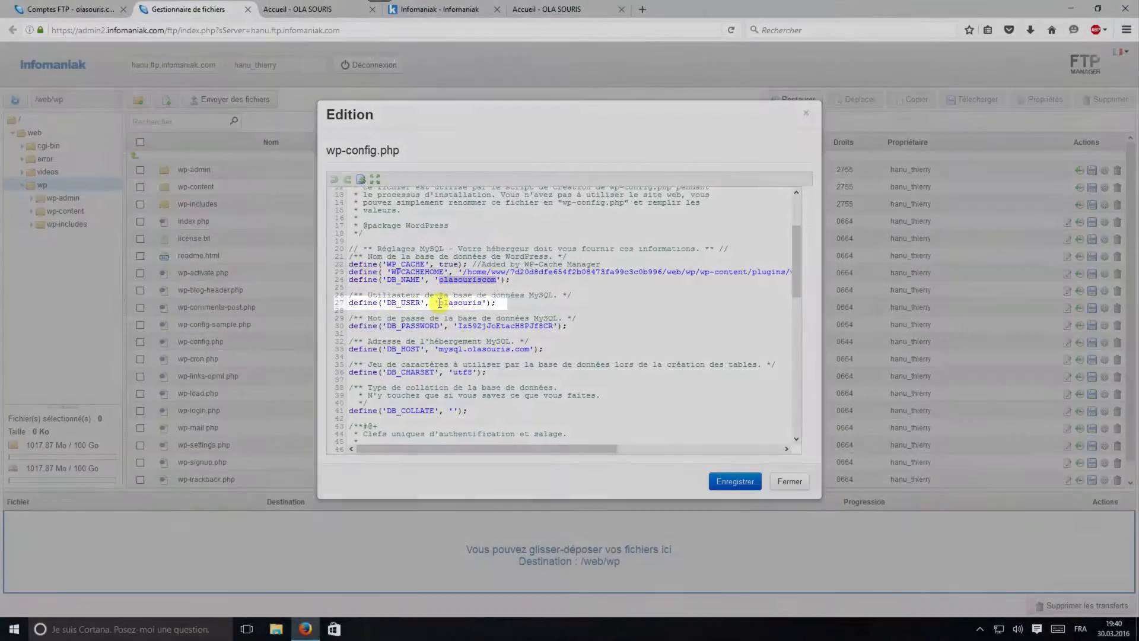
click(439, 303)
drag(439, 303, 483, 302)
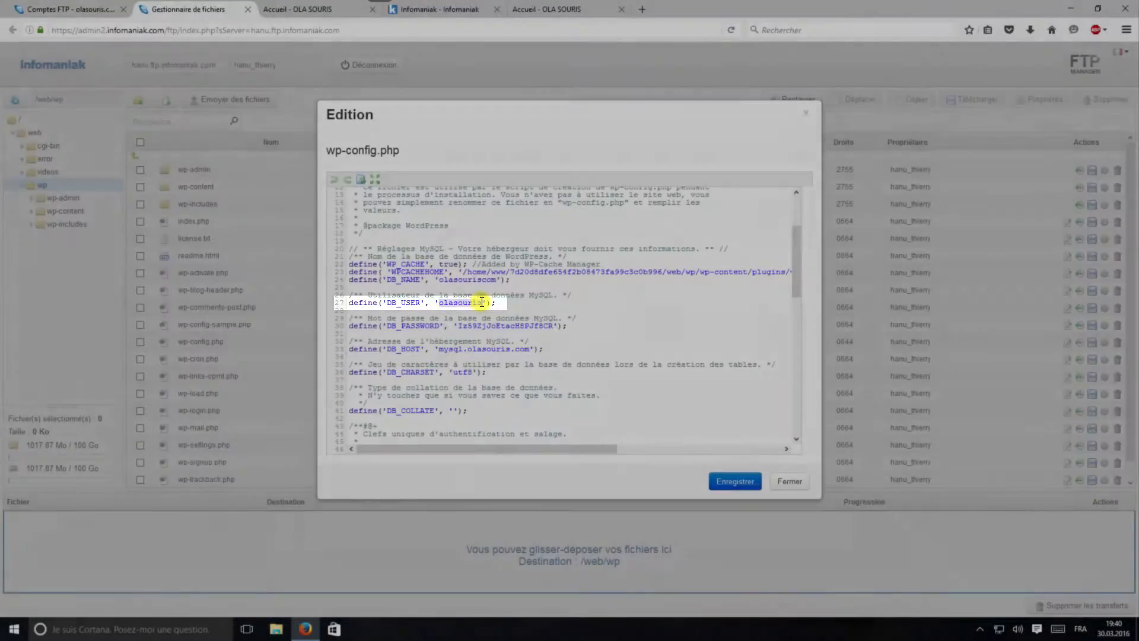
click(458, 326)
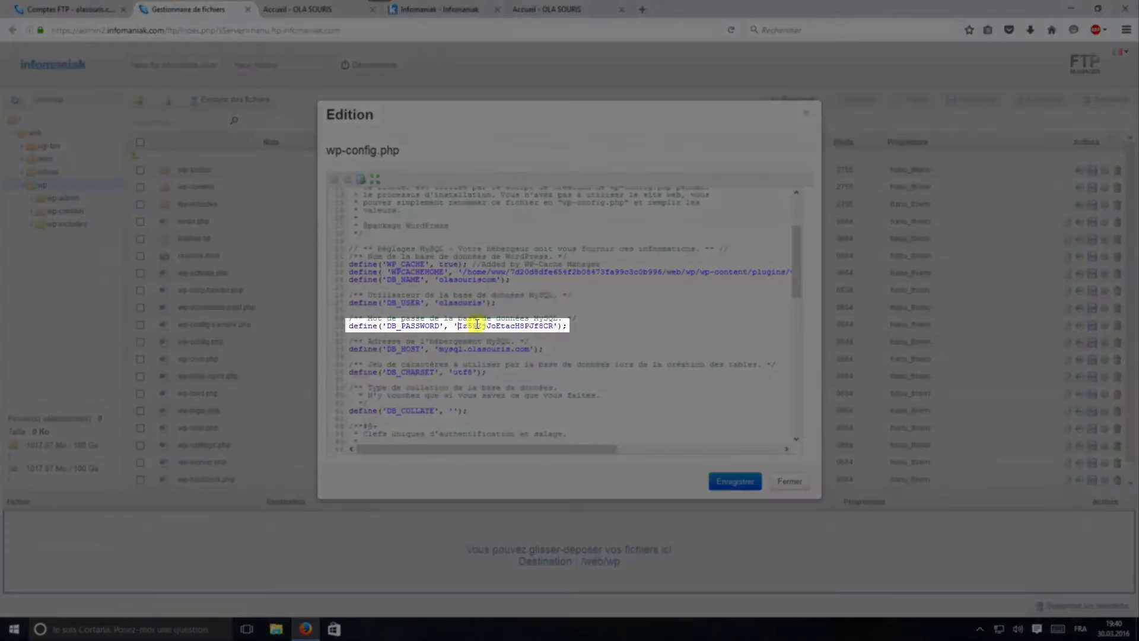
drag(477, 325, 557, 325)
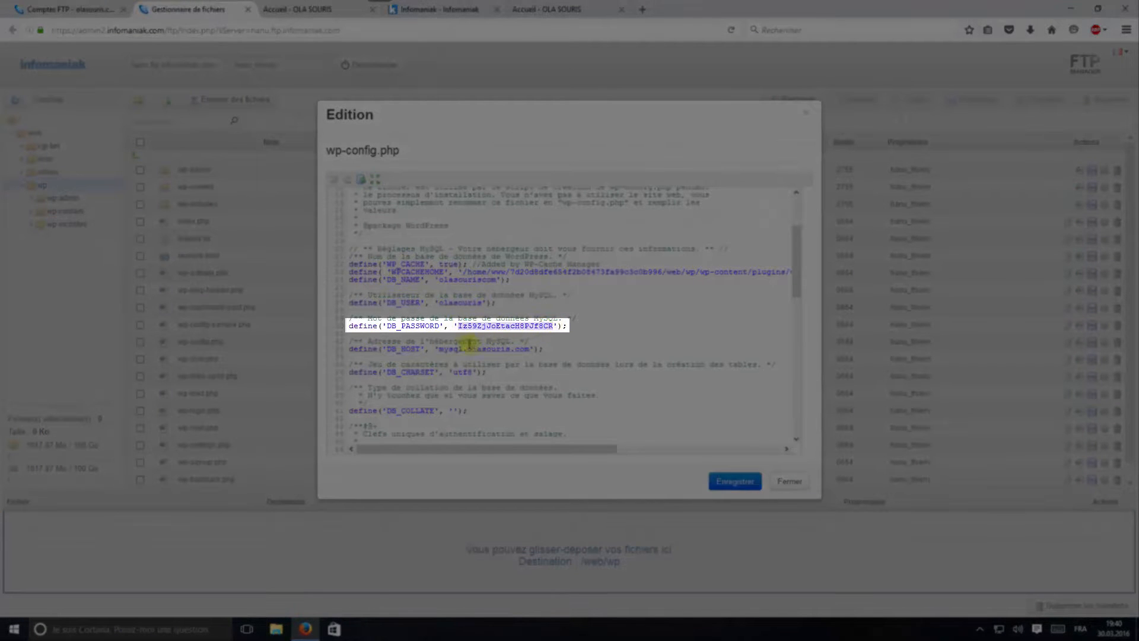
click(441, 348)
drag(444, 349, 526, 348)
click(526, 348)
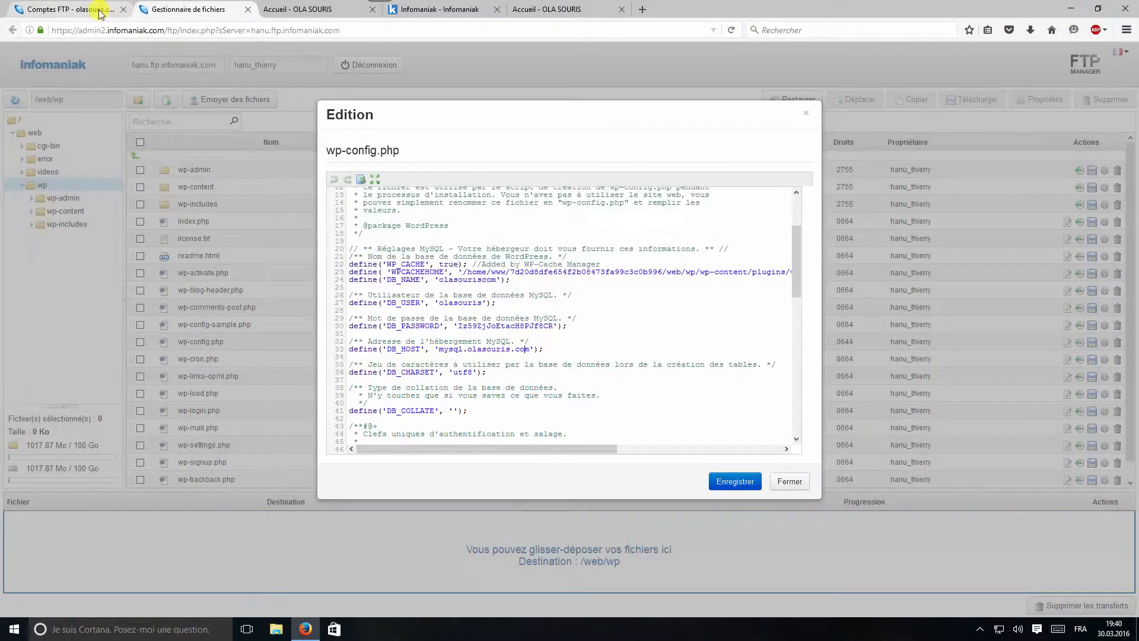
click(100, 10)
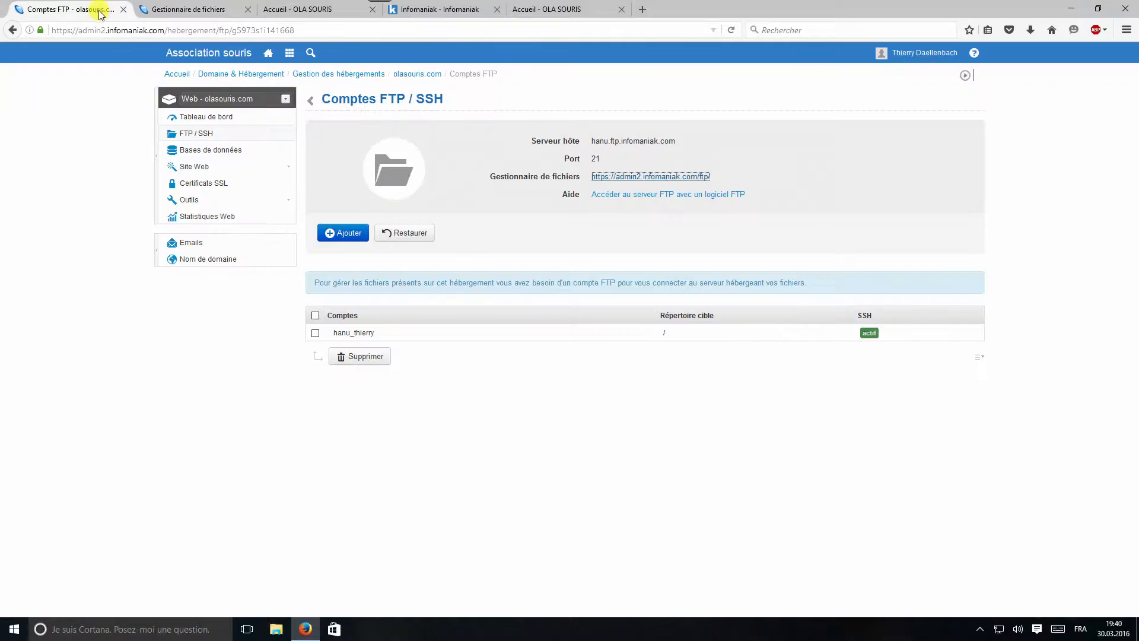
Compare the hanu_olasouriscom database server hanu.myd.infomaniak.com with the wp-config.php DB_HOST value
click(212, 155)
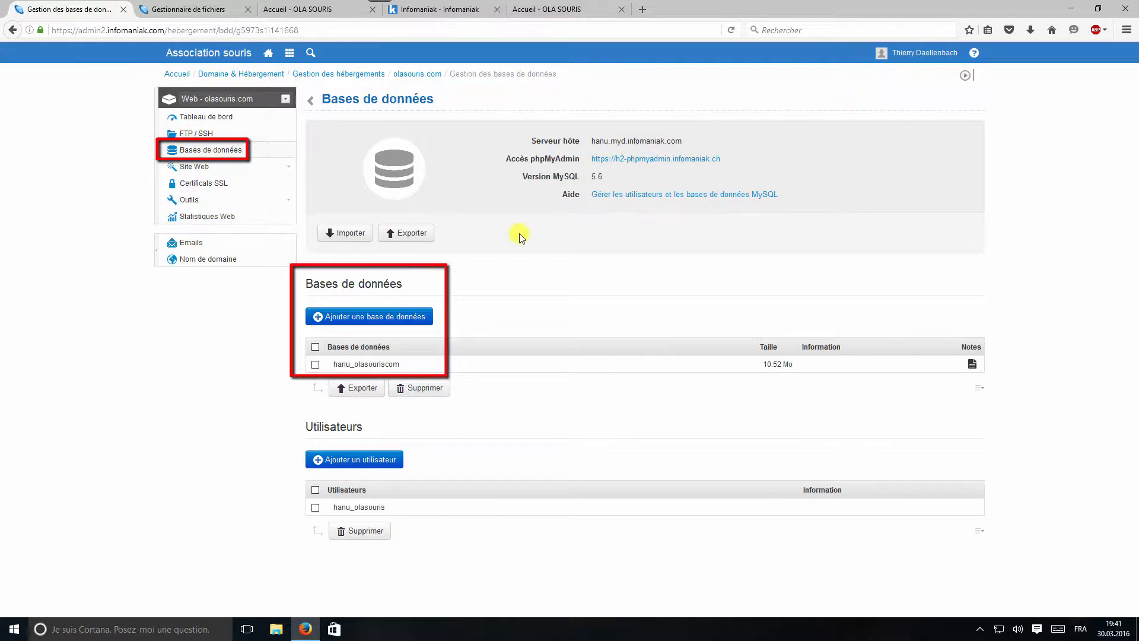
click(373, 366)
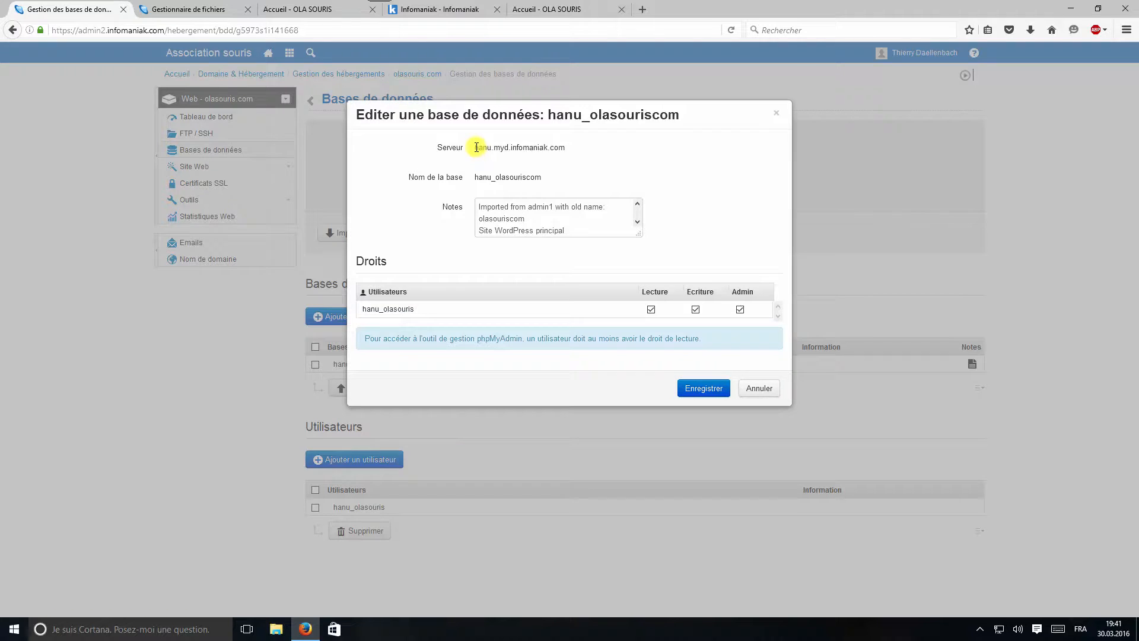
drag(476, 147, 566, 149)
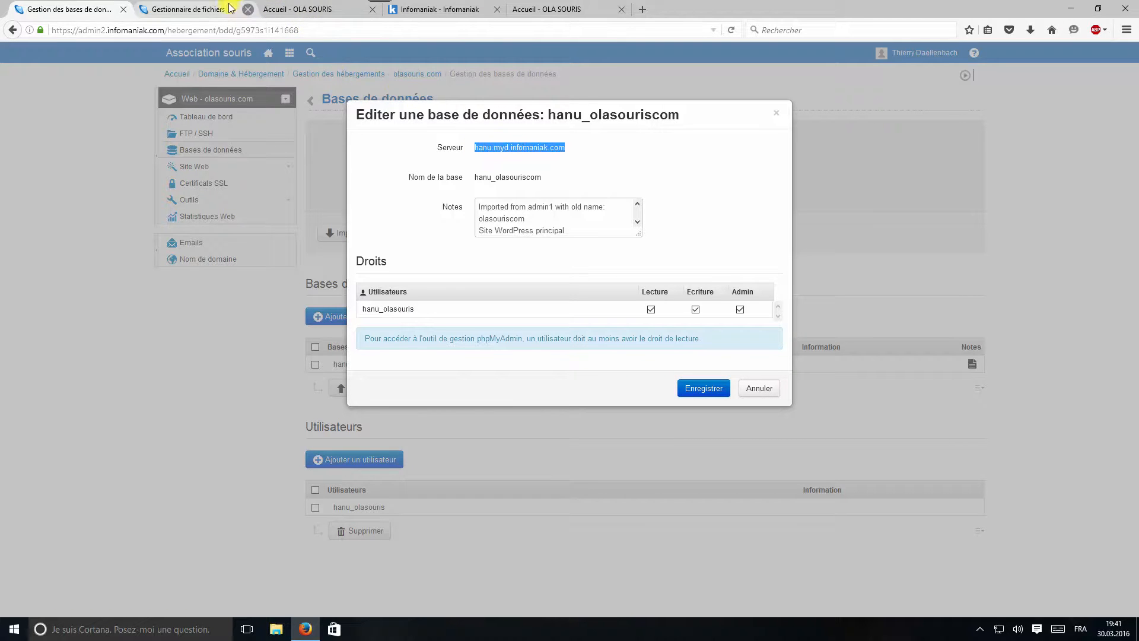
click(202, 9)
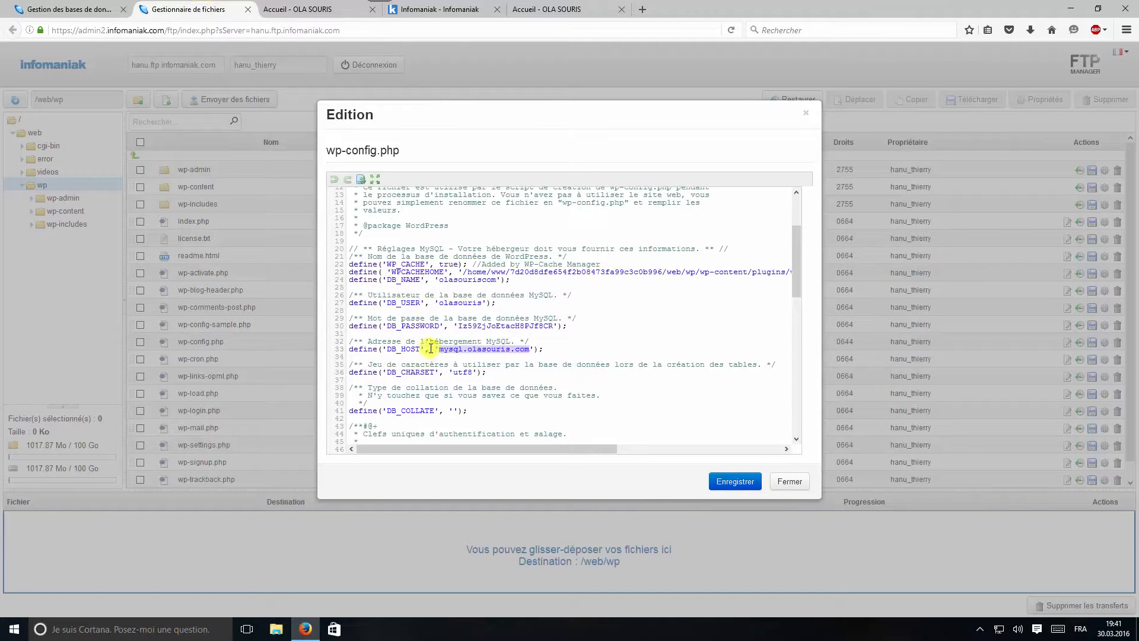
drag(439, 349, 533, 349)
click(99, 14)
Compare the database name hanu_olasouriscom with the DB_NAME value olasouriscom
drag(475, 177, 541, 178)
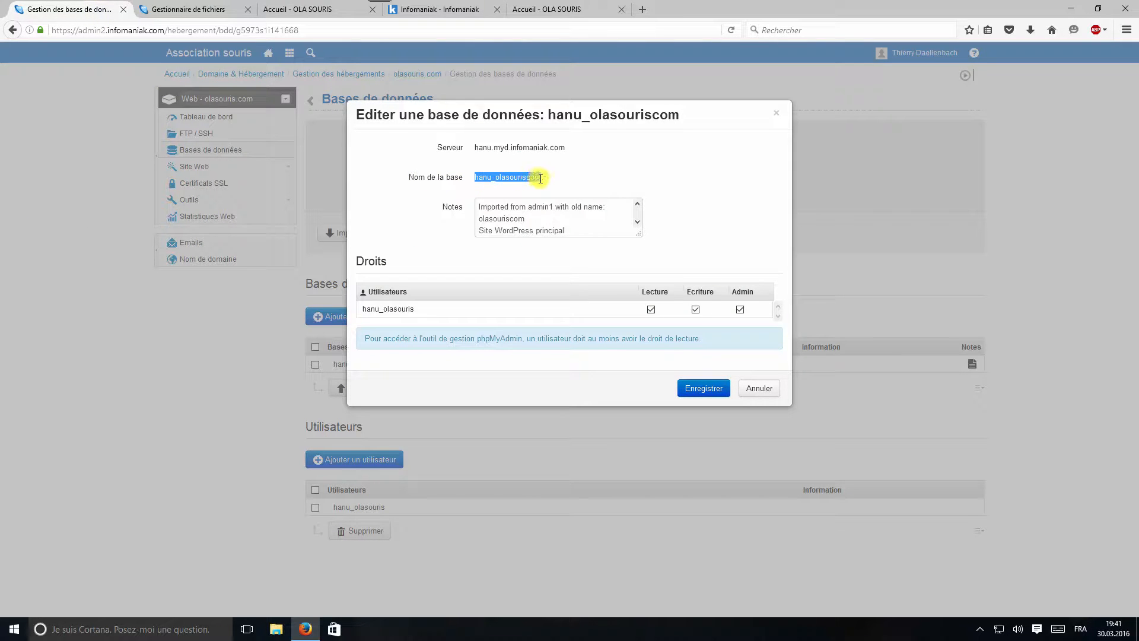
click(196, 9)
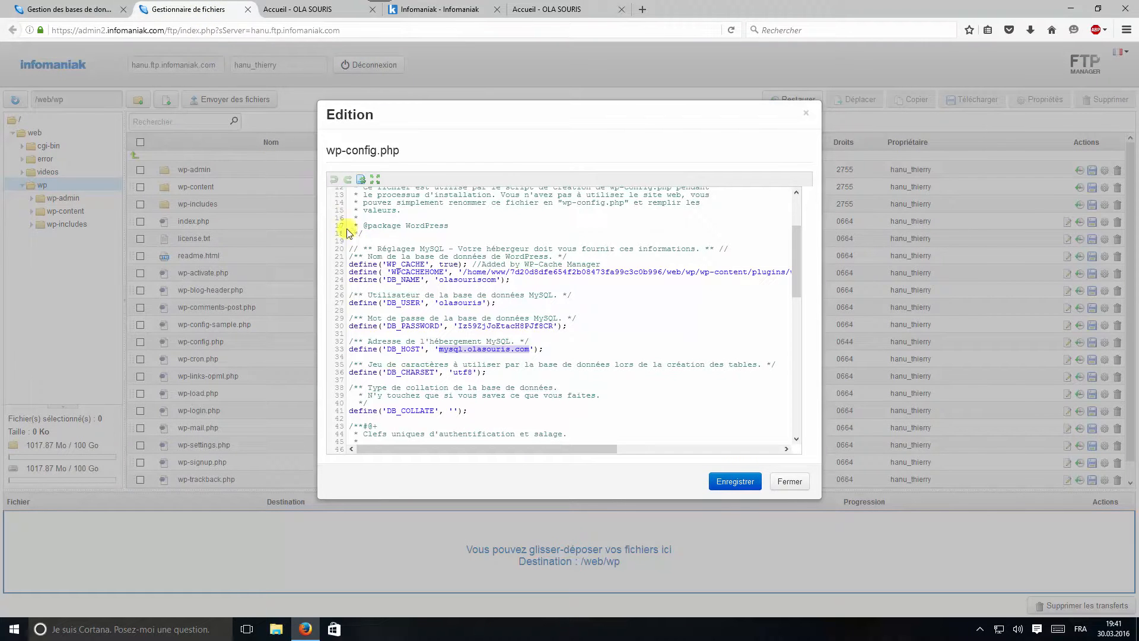
drag(439, 280, 497, 279)
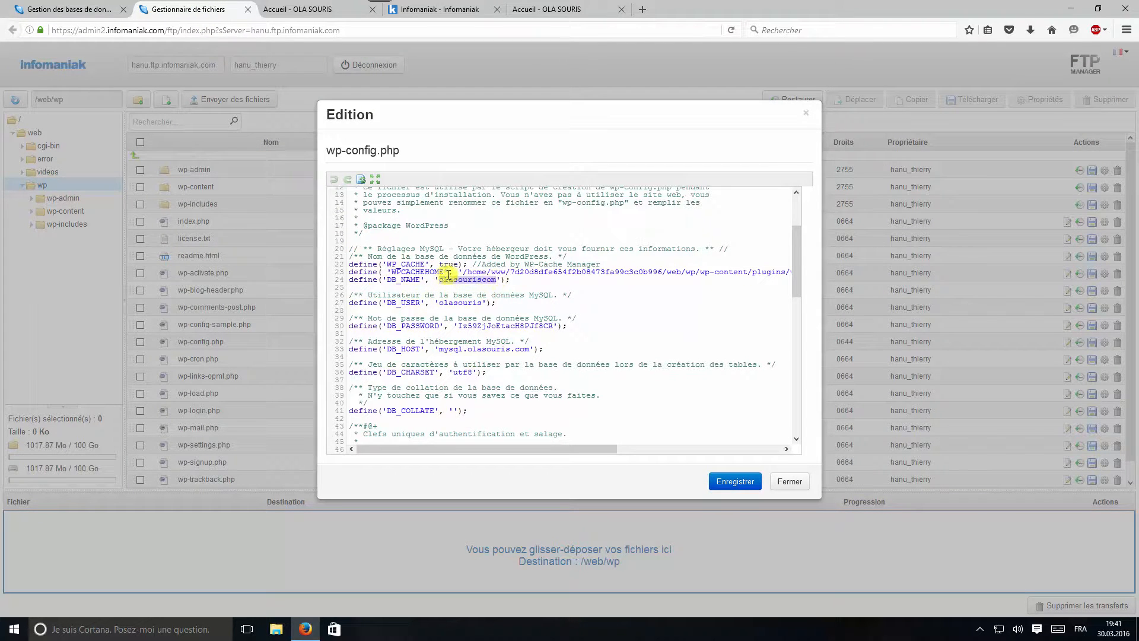
click(84, 13)
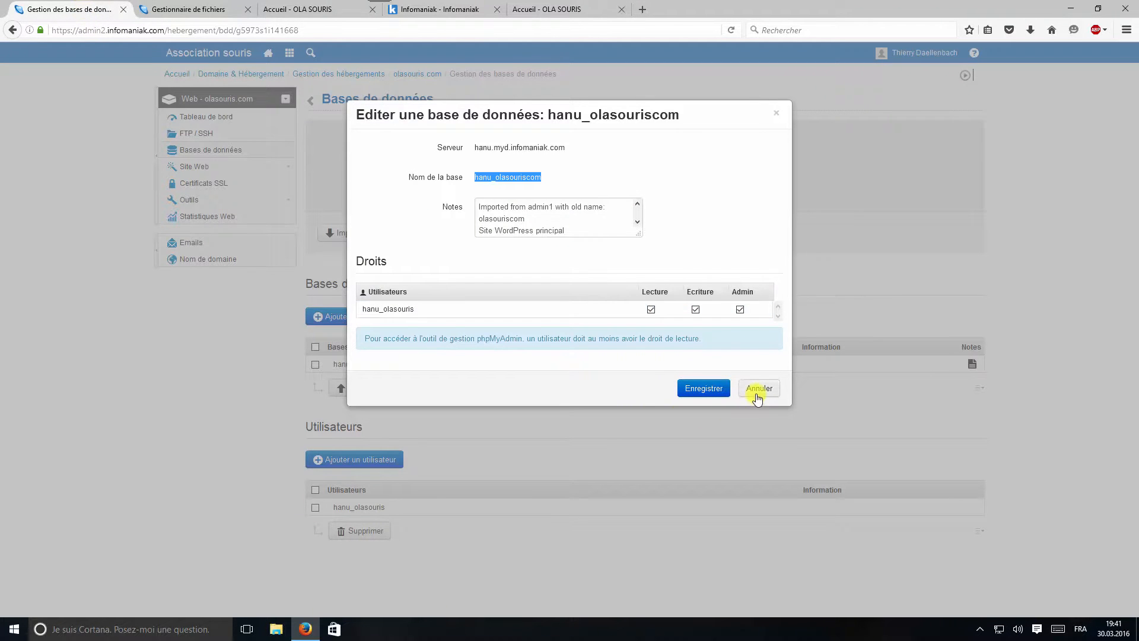
Compare the database user with DB_USER and DB_PASSWORD, then close the details without saving
drag(415, 309, 365, 311)
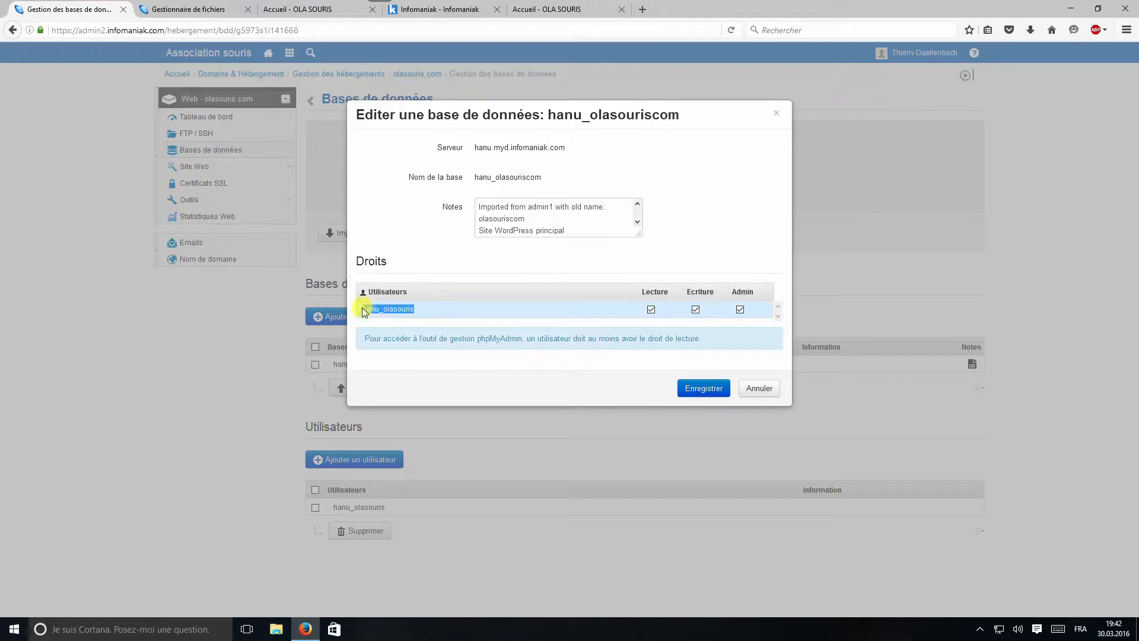
click(203, 16)
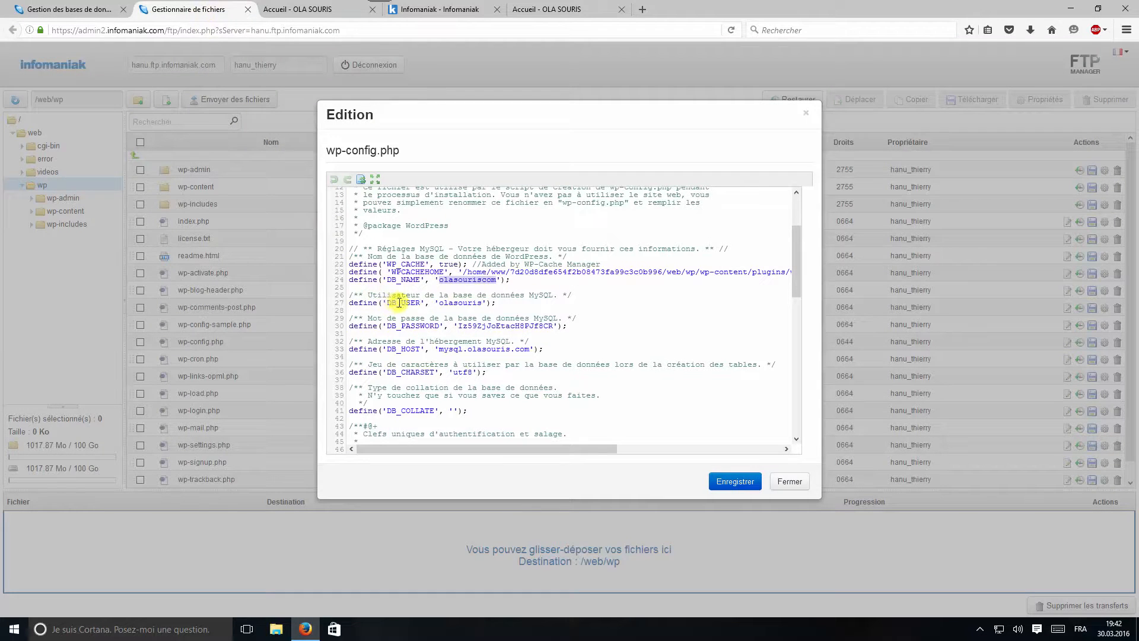
drag(439, 303, 482, 303)
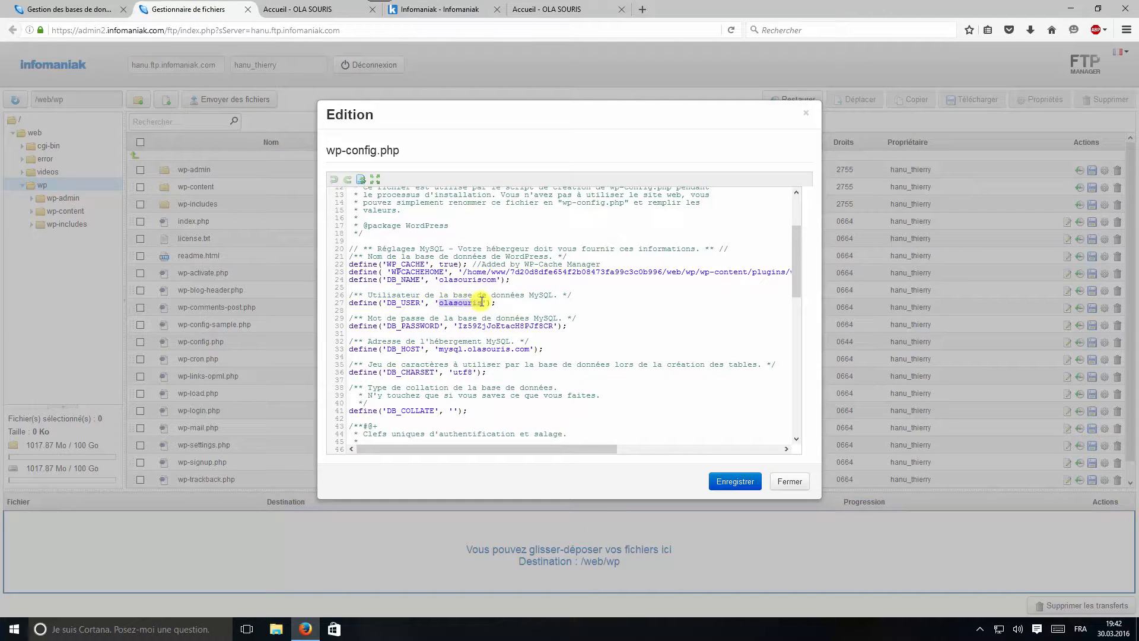
click(458, 325)
drag(470, 325, 553, 323)
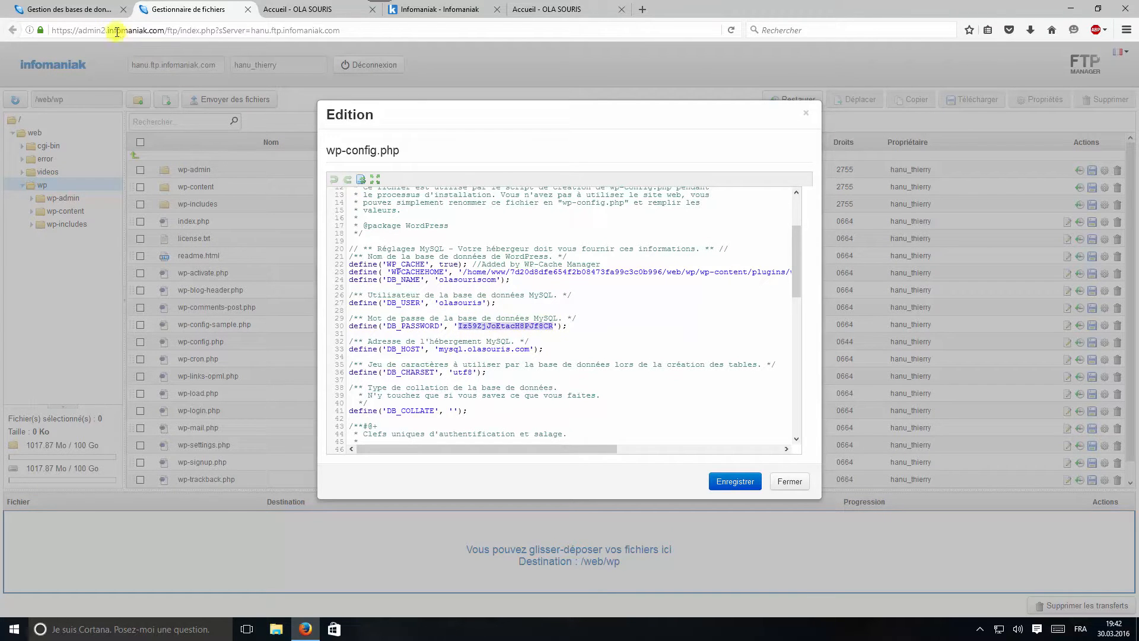
click(89, 16)
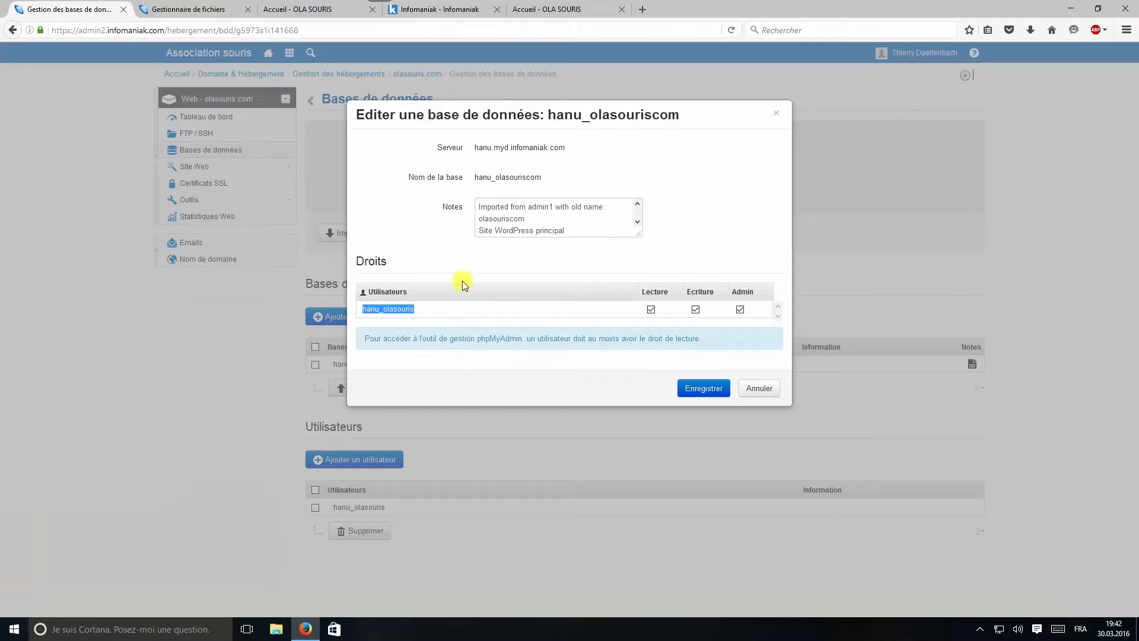
click(755, 394)
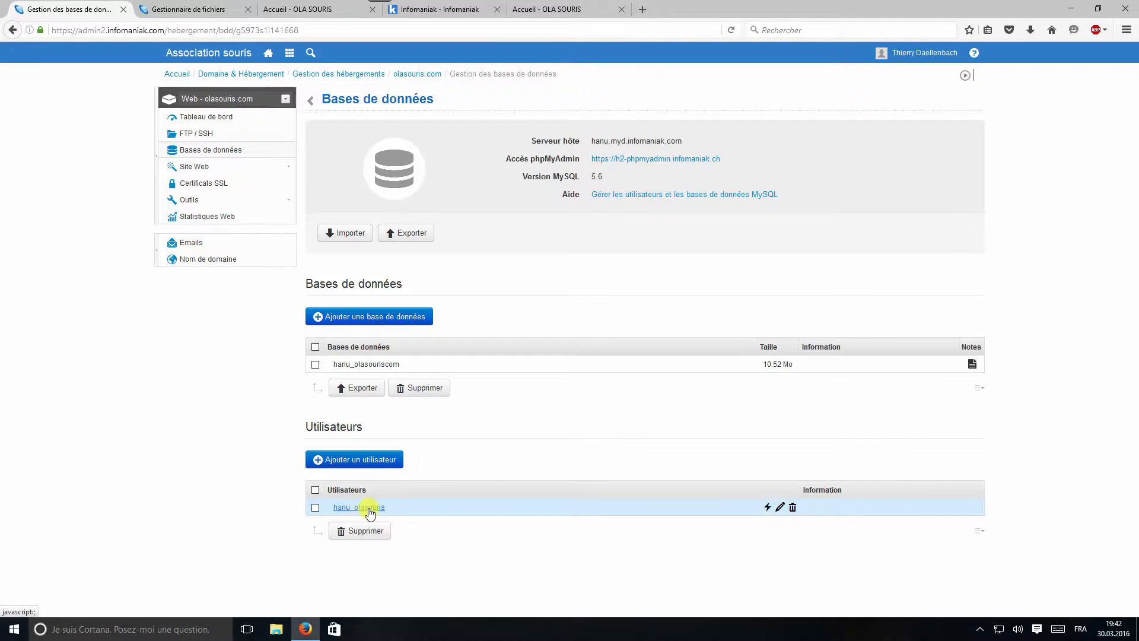
click(370, 509)
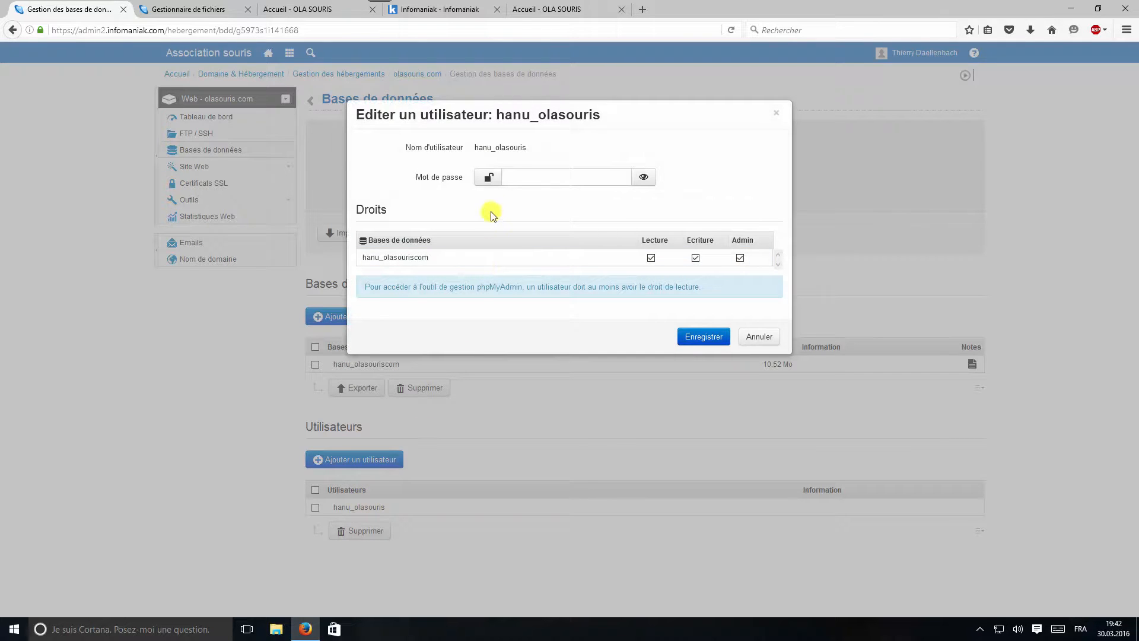
Generate and select a new database user password, then view the olasouris.com homepage
click(491, 179)
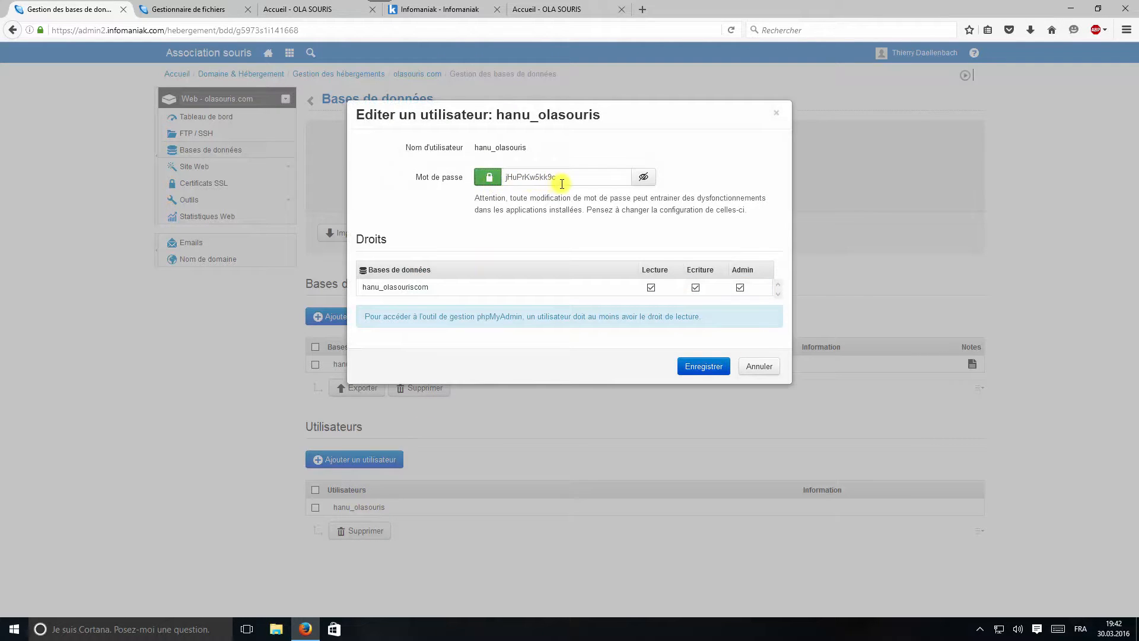
drag(564, 182, 498, 178)
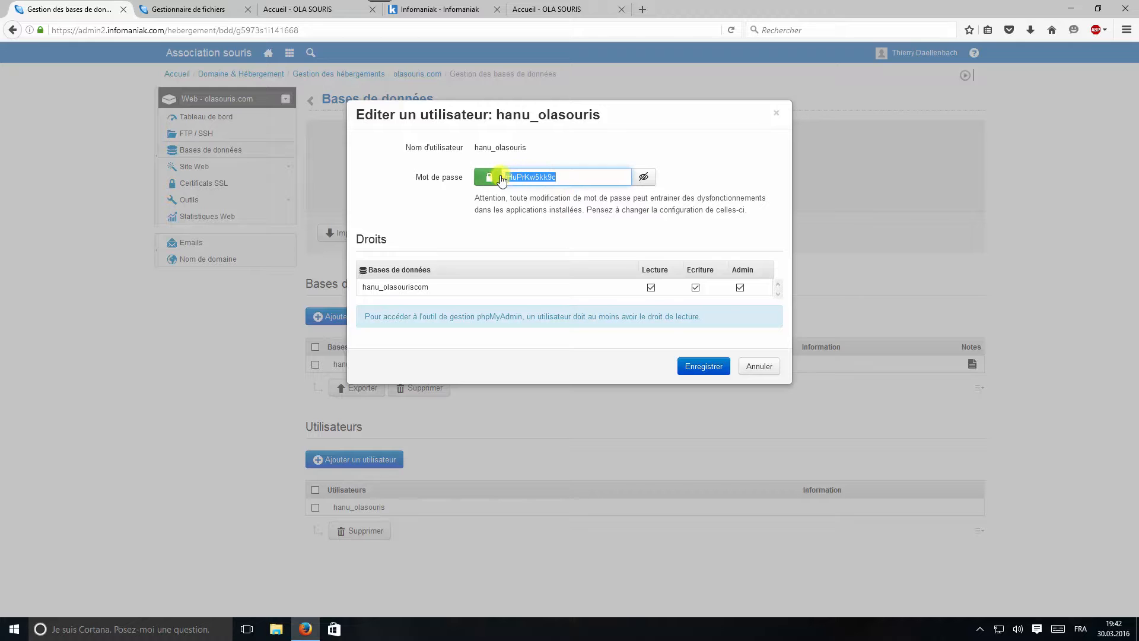
click(216, 11)
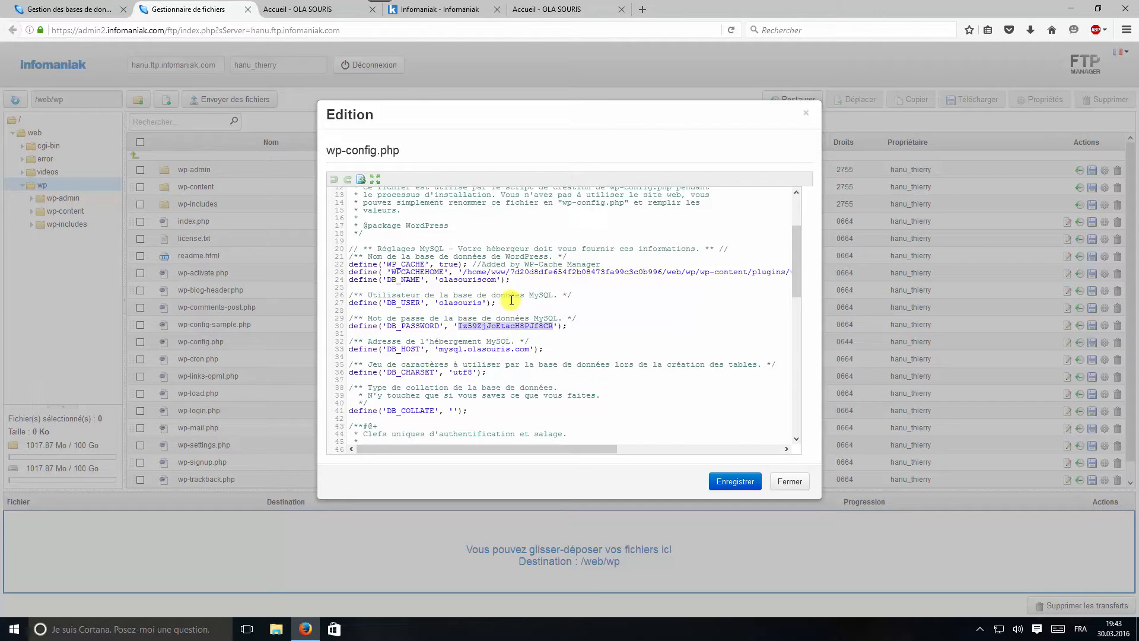
click(322, 13)
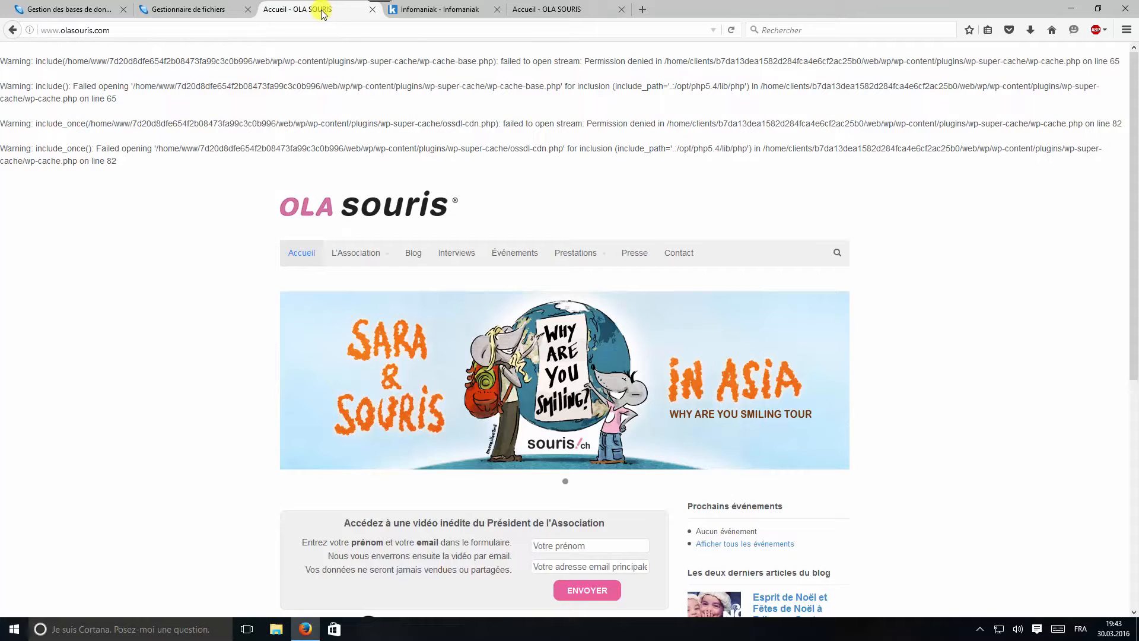